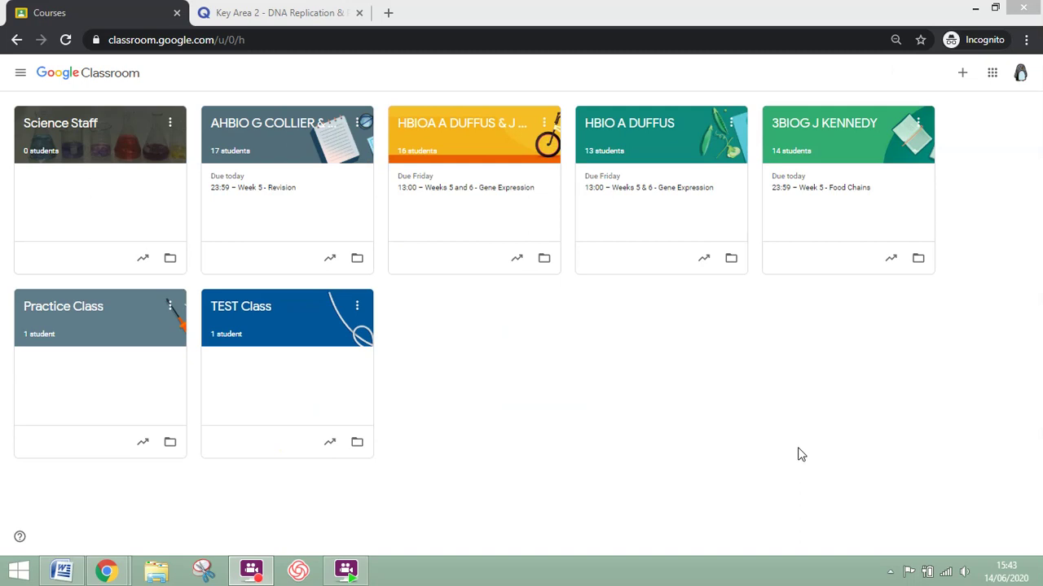
Step: Open the classwork page of TEST Class and view the kinds of items that can be created there
{"action": "left_click", "coordinate": [264, 317]}
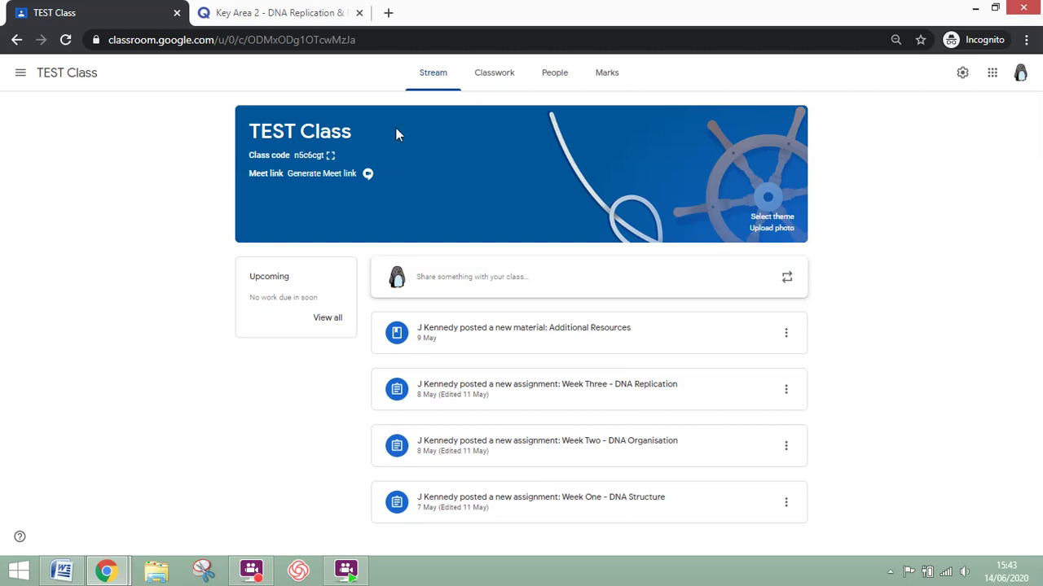
{"action": "left_click", "coordinate": [478, 82]}
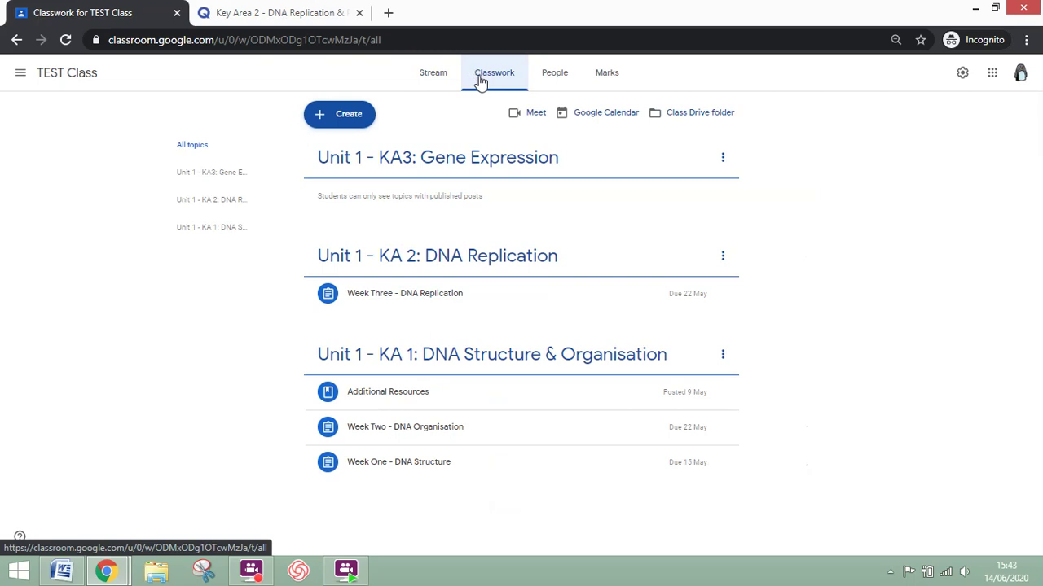
{"action": "left_click", "coordinate": [324, 114]}
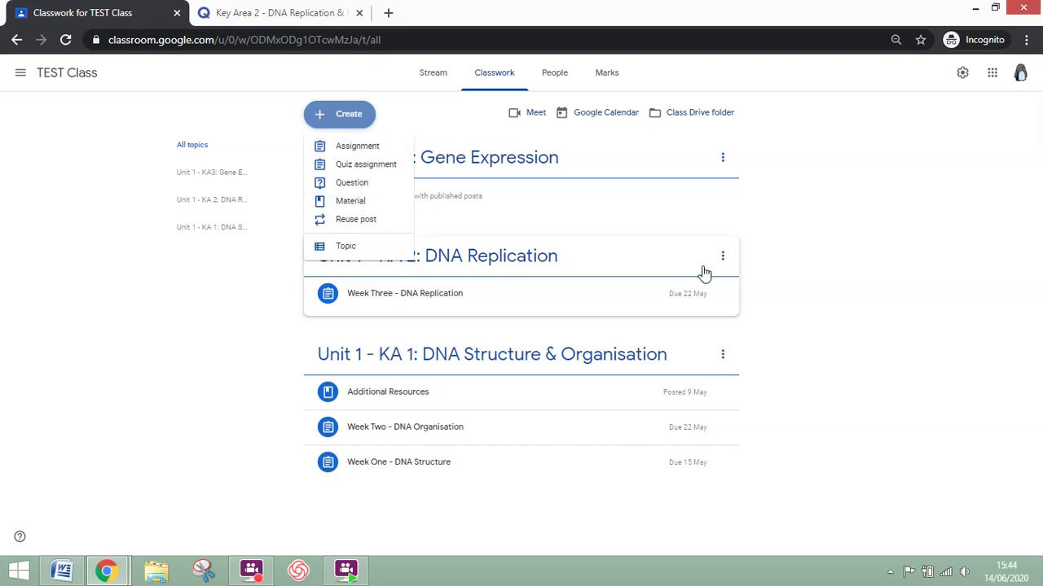
{"action": "left_click", "coordinate": [843, 268]}
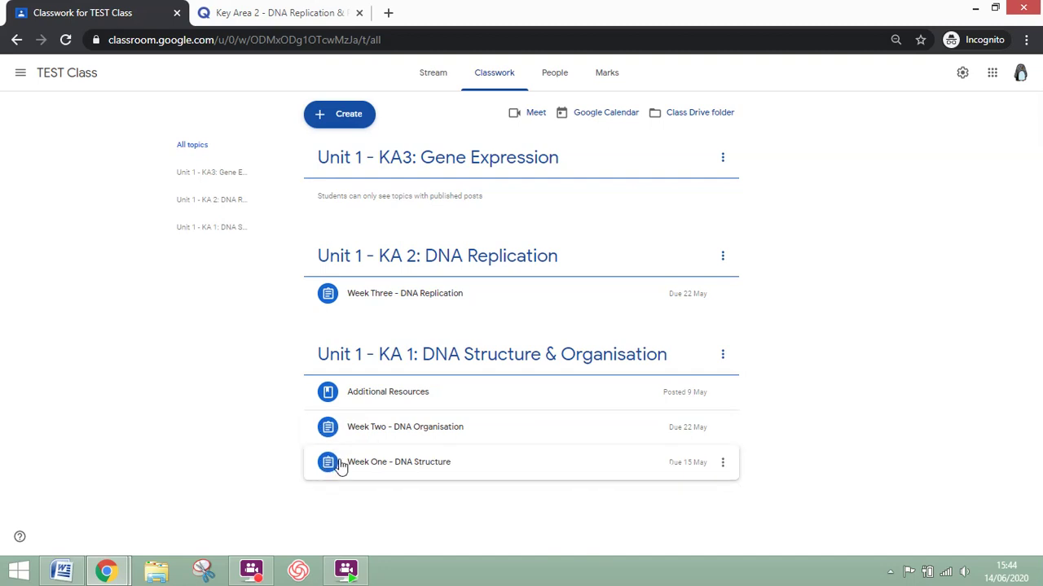
Step: Examine the attachments of the Additional Resources material under Unit 1 - KA 1, and collapse it again
{"action": "left_click", "coordinate": [373, 396]}
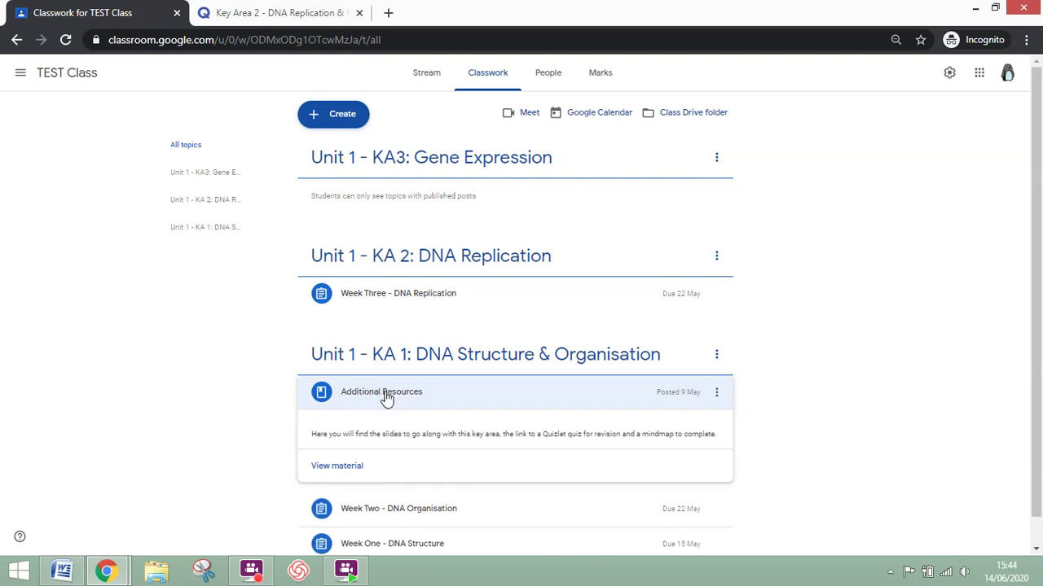
{"action": "scroll", "coordinate": [420, 440], "scroll_direction": "down", "scroll_amount": 1}
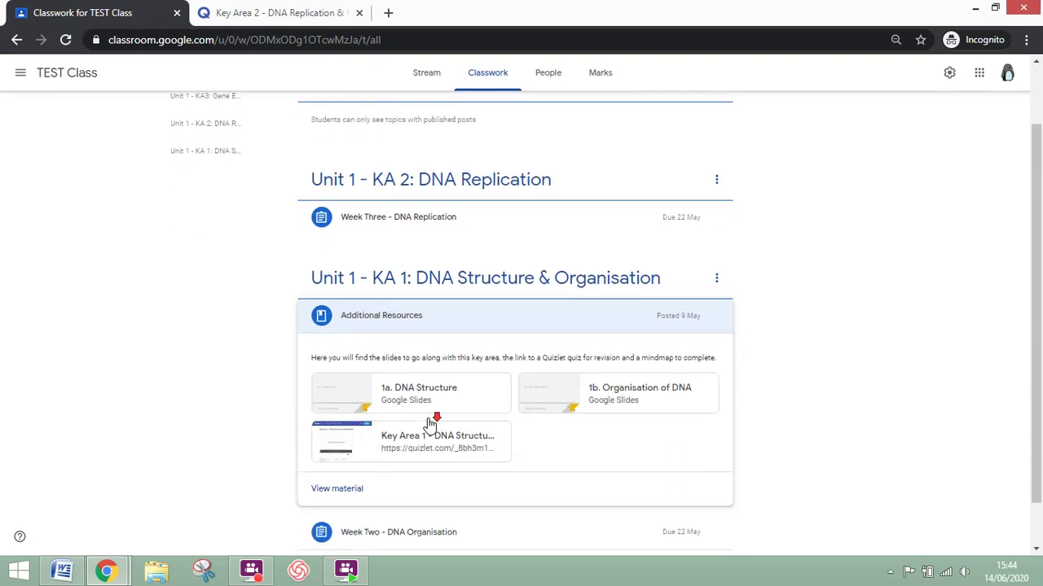
{"action": "left_click", "coordinate": [441, 323]}
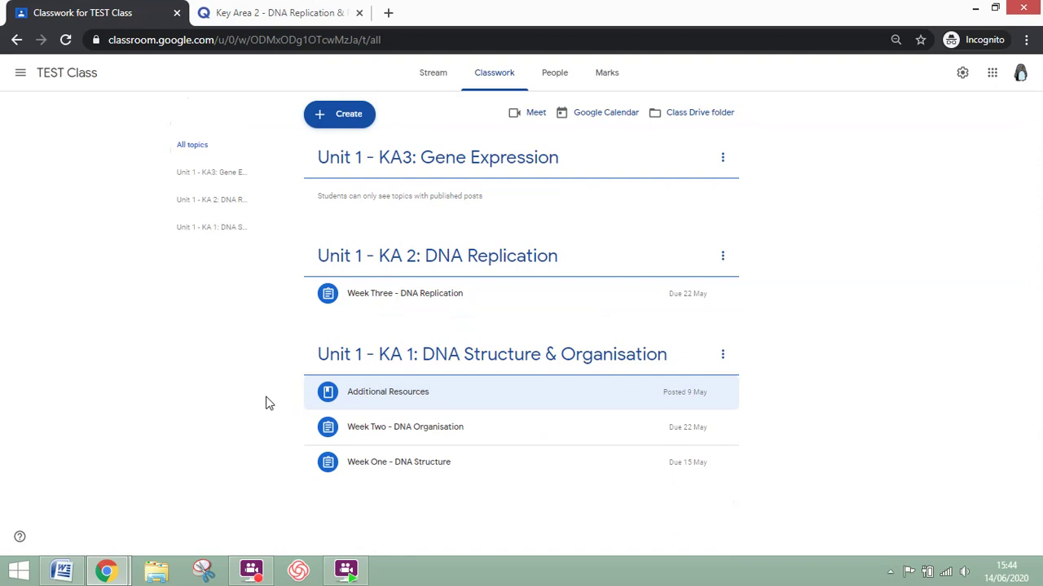
Step: Browse the classes whose posts can be reused, view the posts of the HBIOA class, and close without reusing any
{"action": "left_click", "coordinate": [321, 122]}
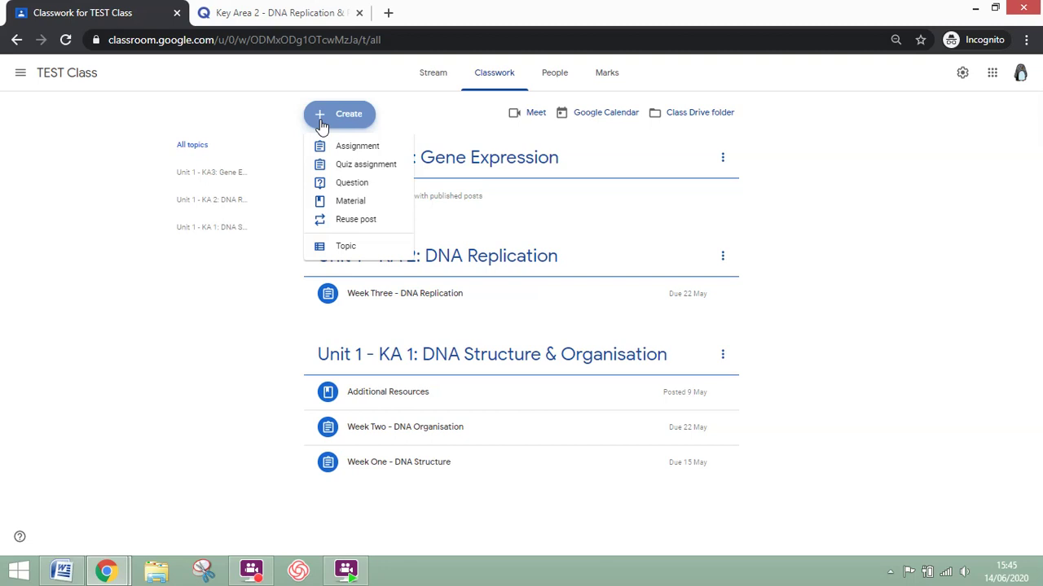
{"action": "left_click", "coordinate": [357, 223]}
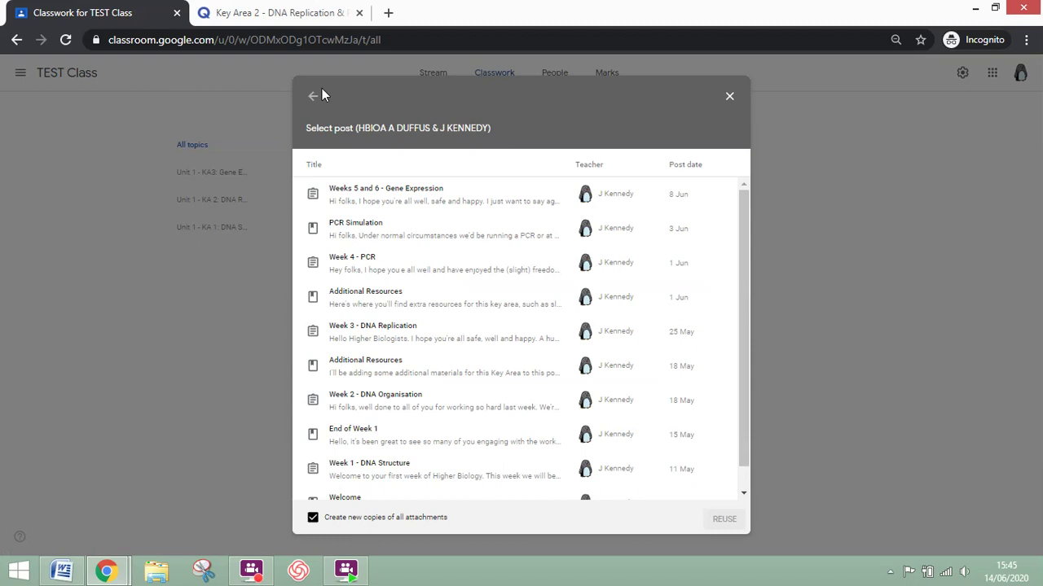
{"action": "left_click", "coordinate": [316, 92]}
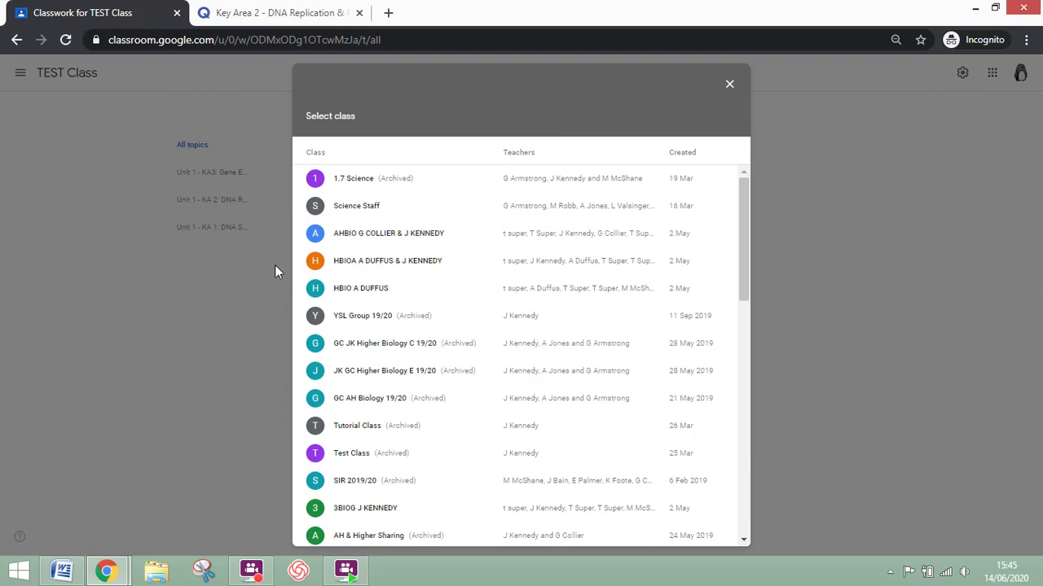
{"action": "left_click", "coordinate": [383, 260]}
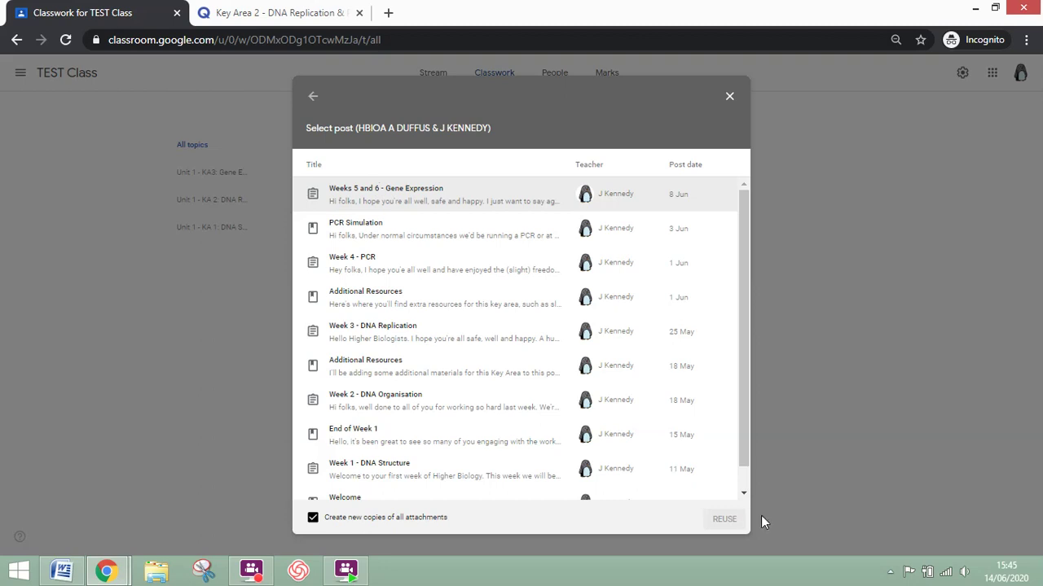
{"action": "left_click", "coordinate": [726, 98]}
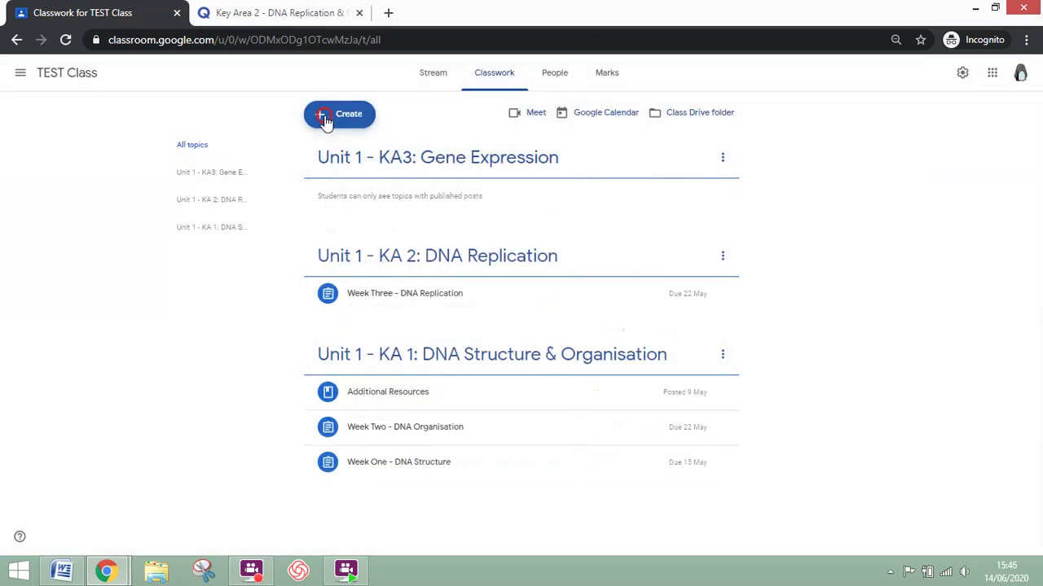
Step: Create a new assignment in TEST Class with the title "Week 6"
{"action": "left_click", "coordinate": [326, 121]}
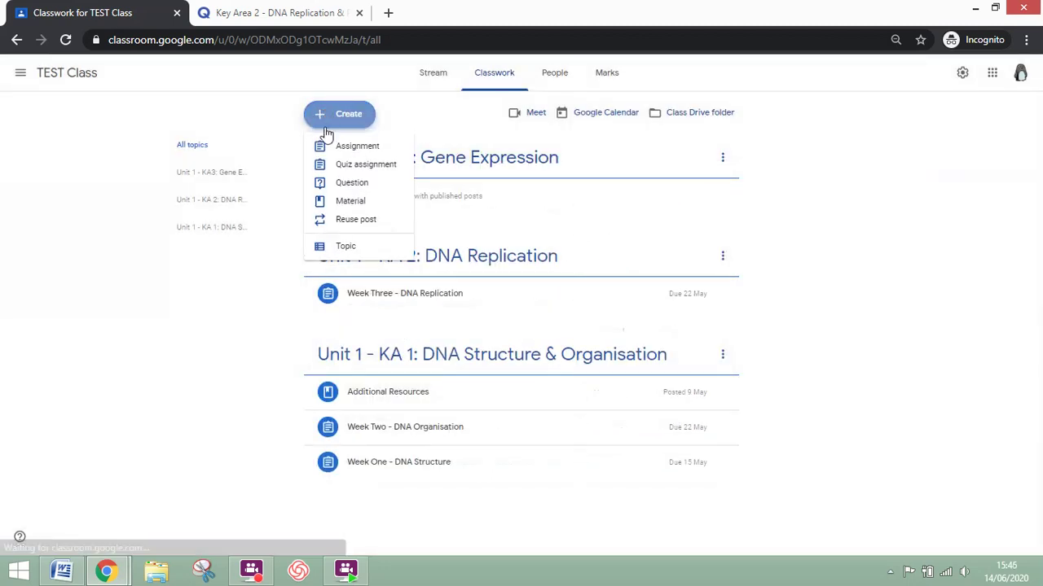
{"action": "left_click", "coordinate": [327, 146]}
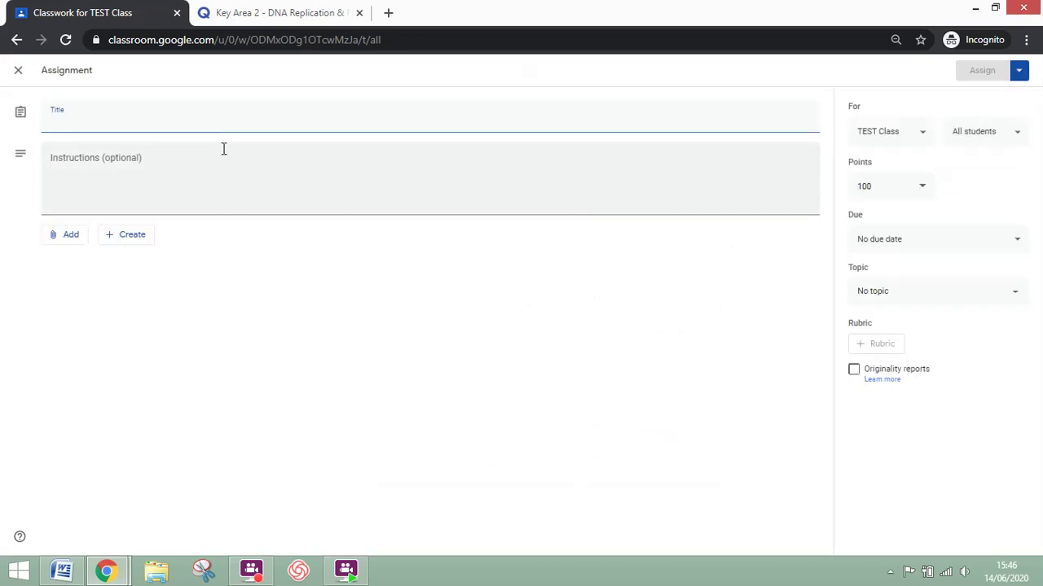
{"action": "type", "text": "Week "}
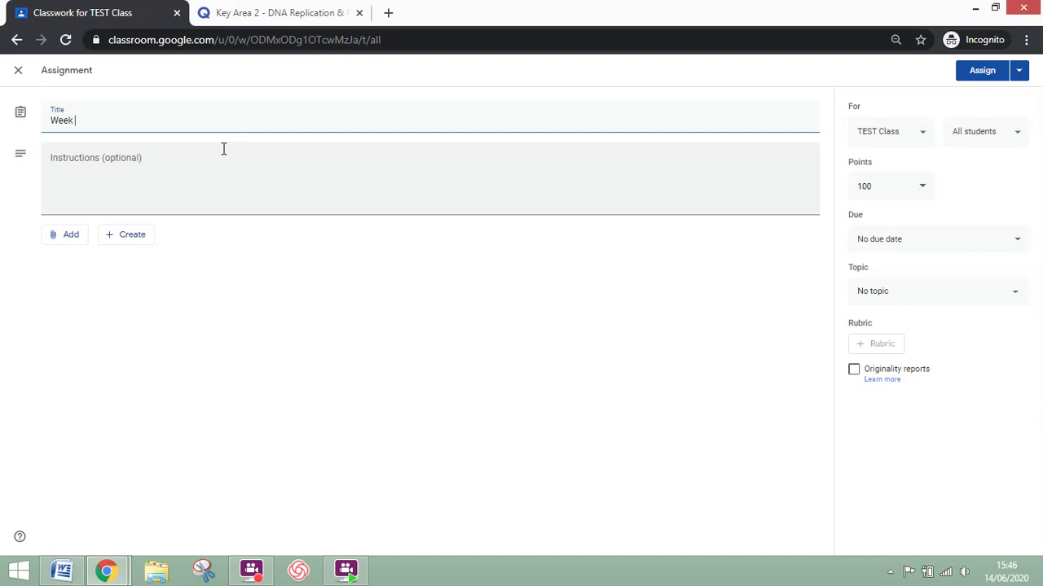
{"action": "type", "text": "-"}
{"action": "key", "text": "BackSpace"}
{"action": "type", "text": "6"}
Step: Begin the assignment instructions with "Hi," and, after a blank line, the headings "Learning Intentions" and "Success Criteria" on separate lines
{"action": "left_click", "coordinate": [220, 176]}
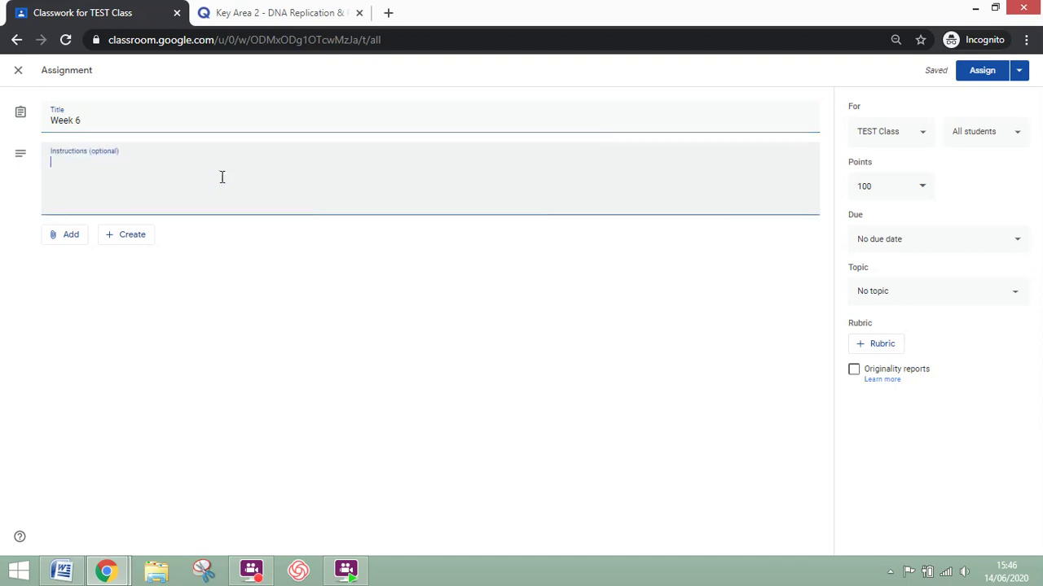
{"action": "left_click", "coordinate": [221, 177]}
{"action": "type", "text": "Hi,"}
{"action": "key", "text": "Return"}
{"action": "key", "text": "Return"}
{"action": "type", "text": "Learning Intentions"}
{"action": "key", "text": "Return"}
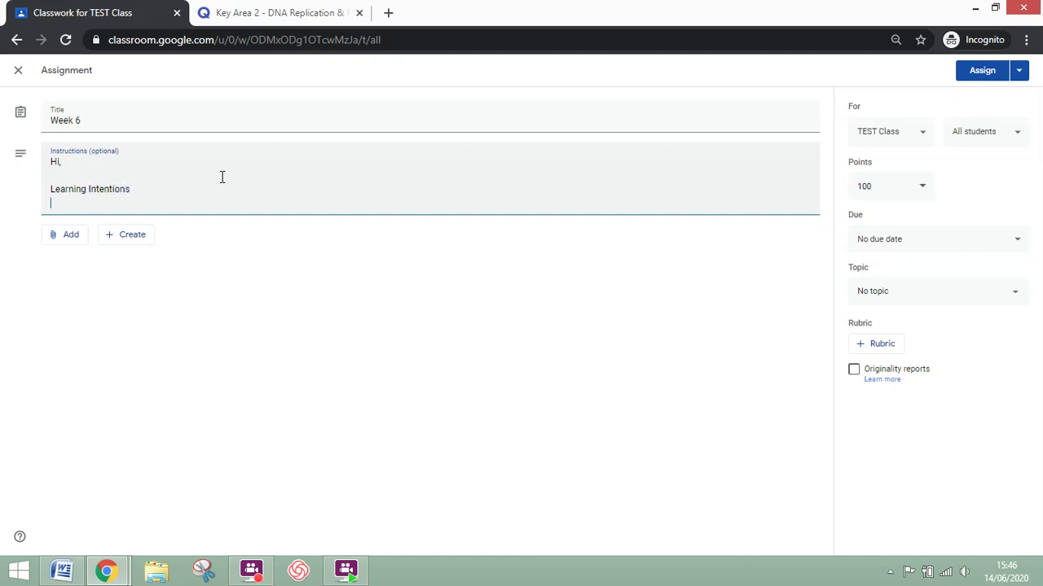
{"action": "type", "text": "Success Criteria"}
{"action": "key", "text": "Return"}
{"action": "key", "text": "Return"}
Step: Add a "Tasks:" heading to the instructions with "1. Watch video" as the first item
{"action": "type", "text": "Ta"}
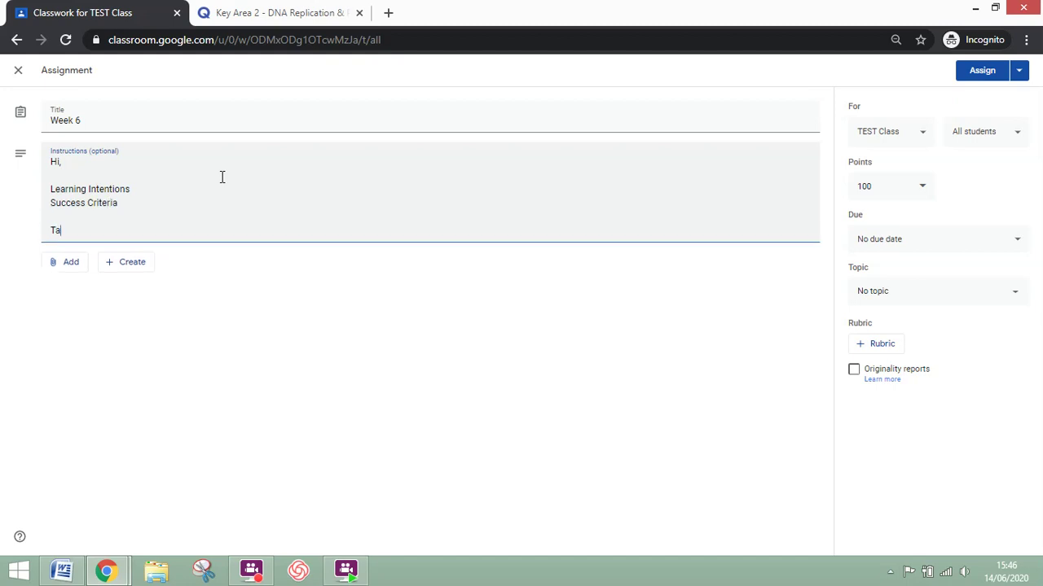
{"action": "type", "text": "sks:"}
{"action": "key", "text": "Return"}
{"action": "type", "text": "11."}
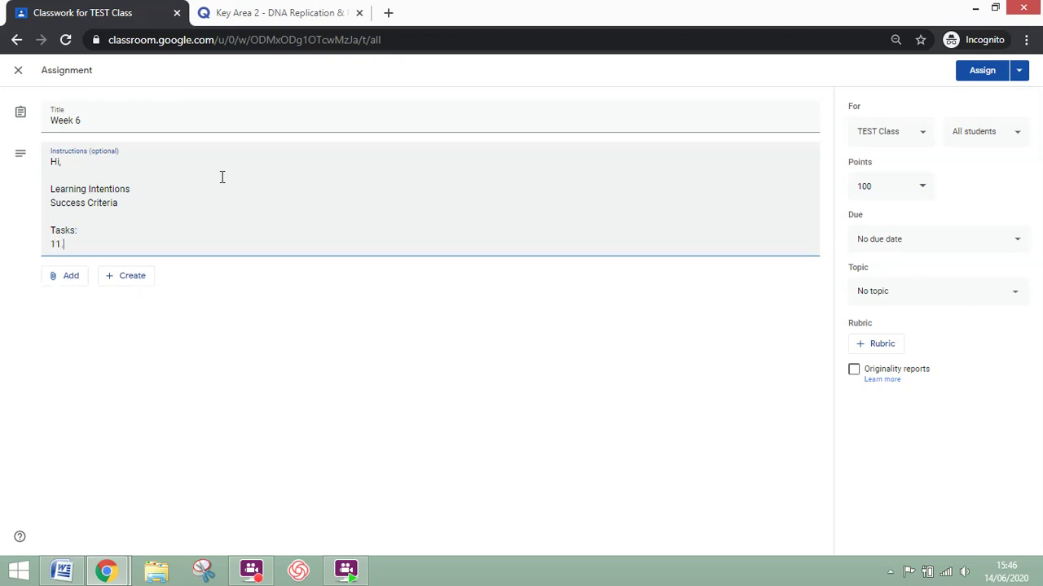
{"action": "key", "text": "BackSpace"}
{"action": "type", "text": ". Wa"}
{"action": "type", "text": "cht"}
{"action": "key", "text": "BackSpace"}
{"action": "key", "text": "BackSpace"}
{"action": "key", "text": "BackSpace"}
{"action": "type", "text": "tch video"}
{"action": "key", "text": "Return"}
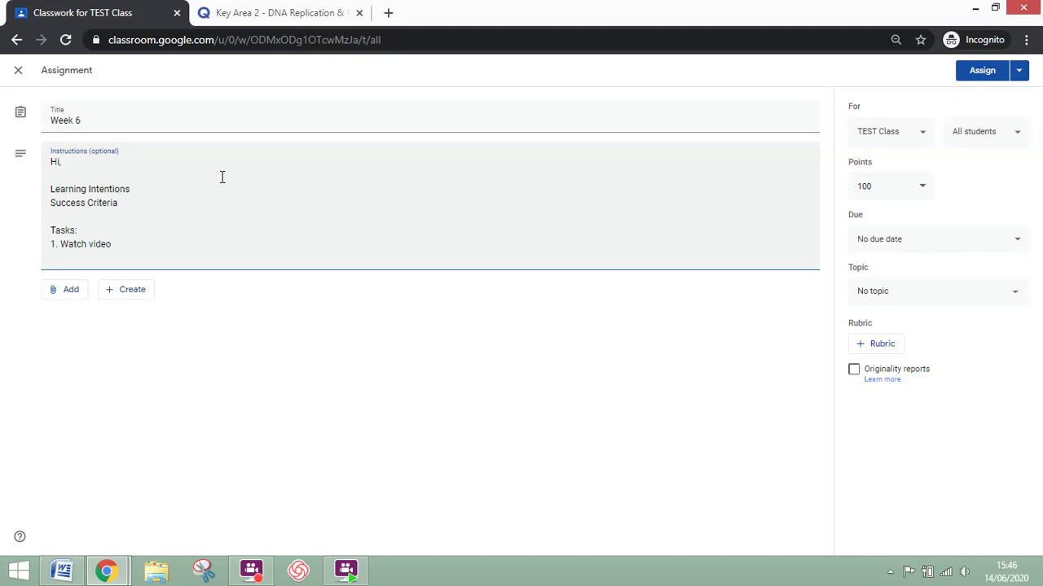
Step: Complete the task list with "2. Complete notes" and "3. Do revision quiz"
{"action": "type", "text": "2. "}
{"action": "type", "text": "Comple"}
{"action": "type", "text": "te j"}
{"action": "type", "text": "notes"}
{"action": "key", "text": "Return"}
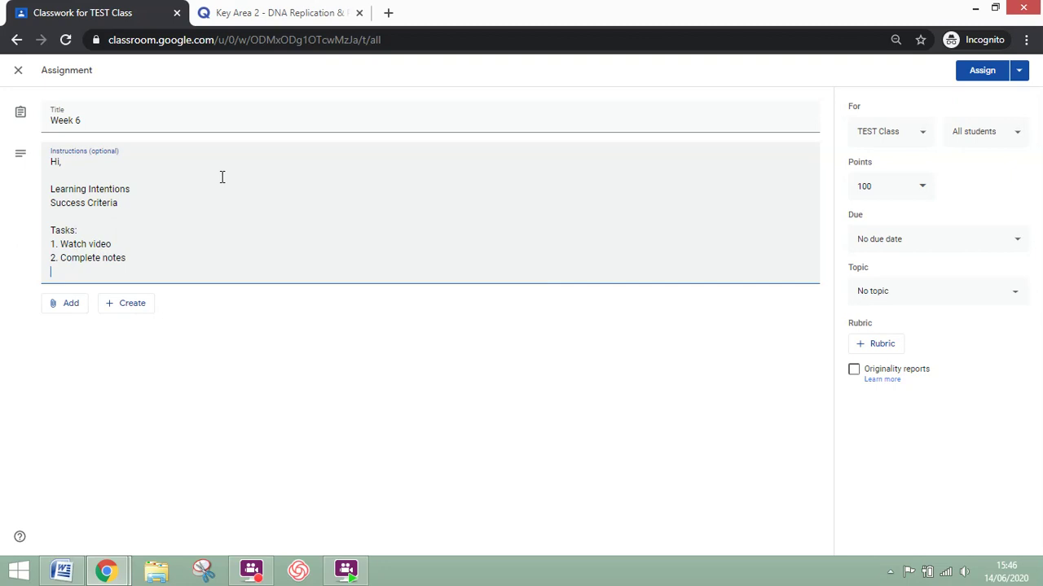
{"action": "type", "text": "3. Do revision quiz"}
Step: Attach the recent Google Drive files "2. SLIDES" and "3. NOTES" to the assignment together
{"action": "left_click", "coordinate": [61, 308]}
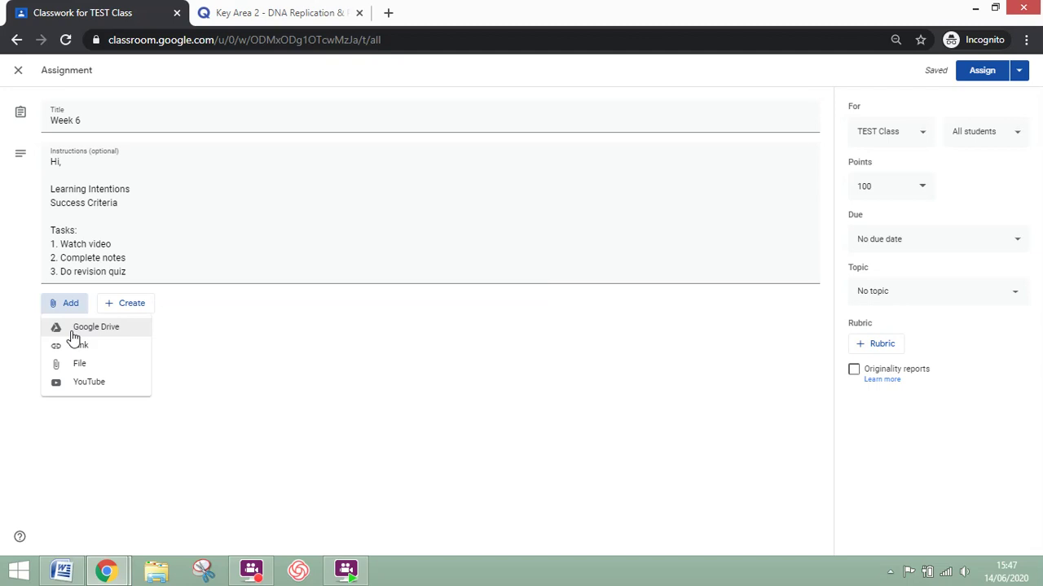
{"action": "left_click", "coordinate": [73, 334]}
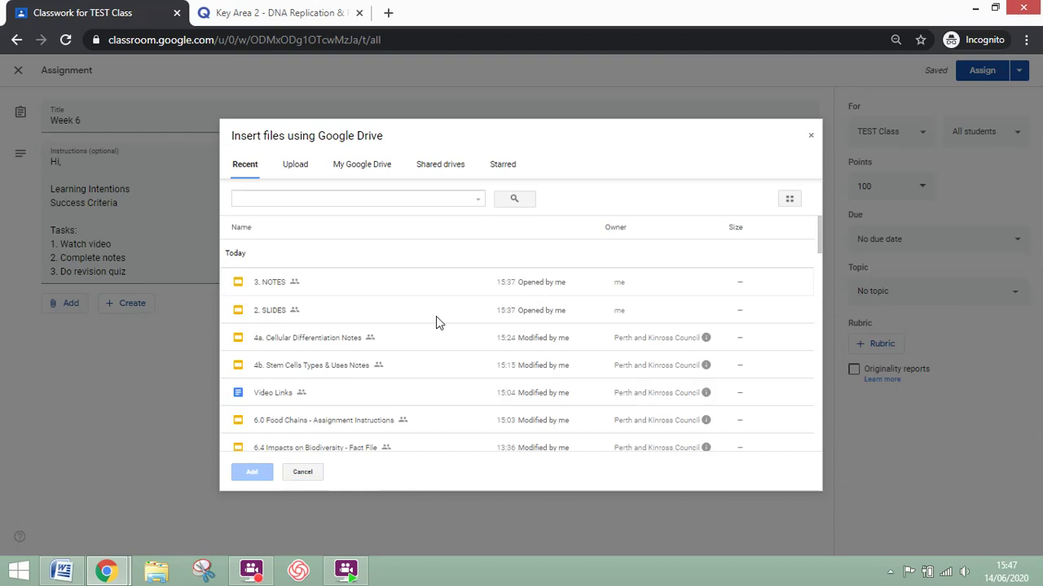
{"action": "scroll", "coordinate": [435, 316], "scroll_direction": "down", "scroll_amount": 10}
{"action": "scroll", "coordinate": [438, 326], "scroll_direction": "up", "scroll_amount": 10}
{"action": "left_click", "coordinate": [268, 313]}
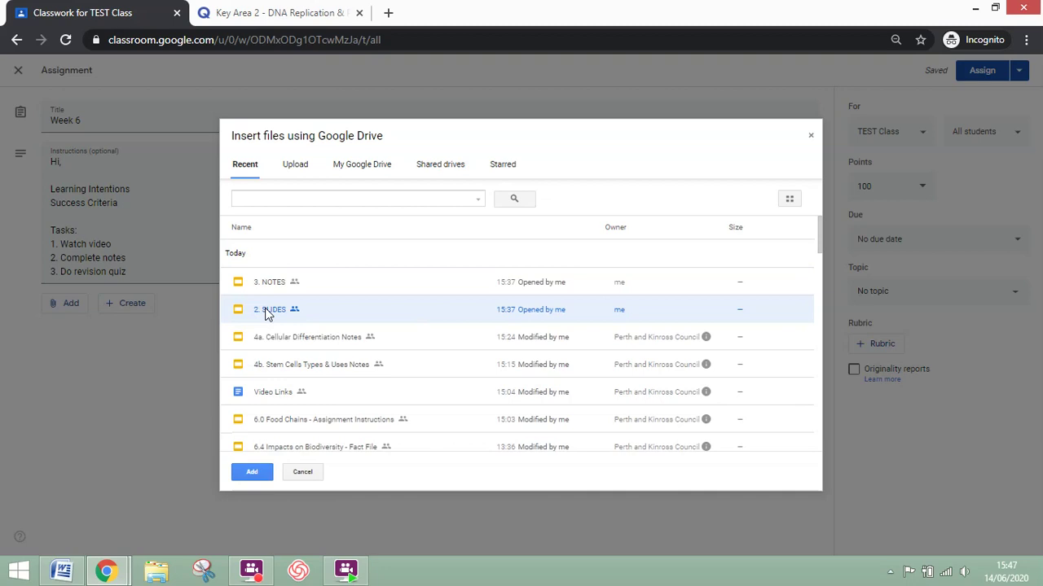
{"action": "left_click", "coordinate": [272, 285], "text": "ctrl"}
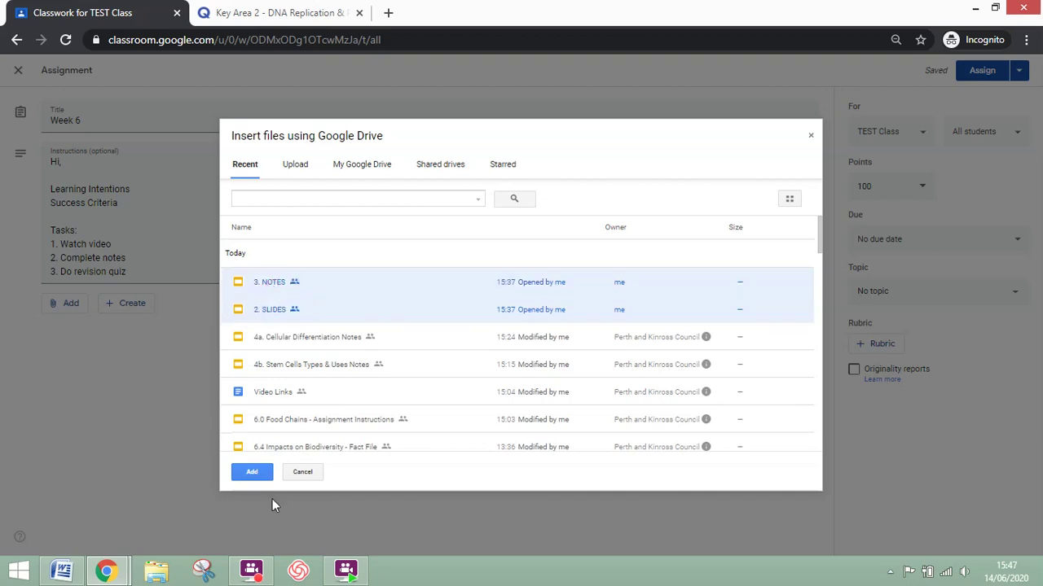
{"action": "left_click", "coordinate": [252, 473]}
{"action": "left_click", "coordinate": [254, 473]}
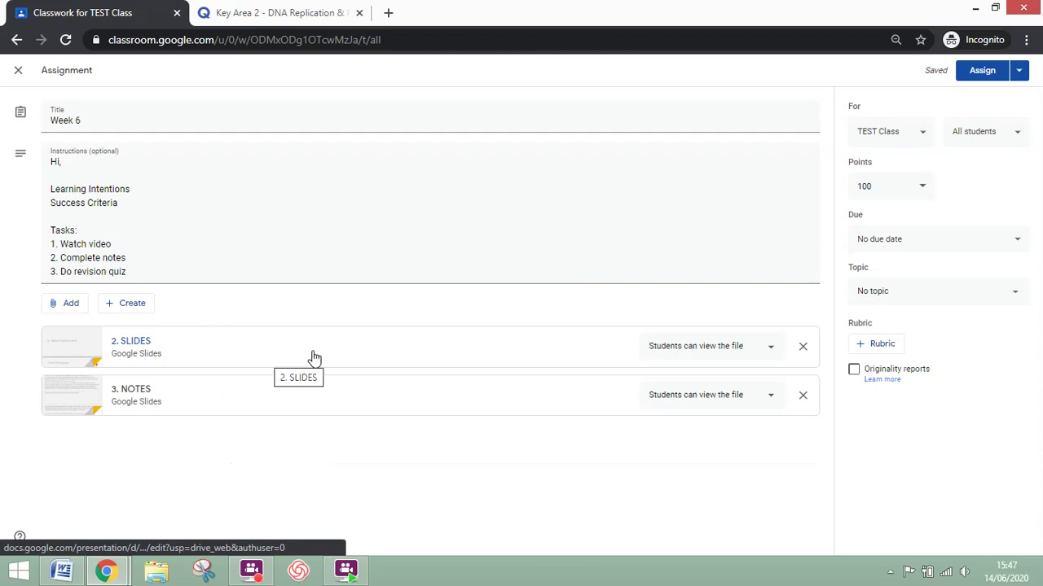
Step: Keep "2. SLIDES" as view-only for students and set "3. NOTES" to make a copy for each student
{"action": "left_click", "coordinate": [775, 347]}
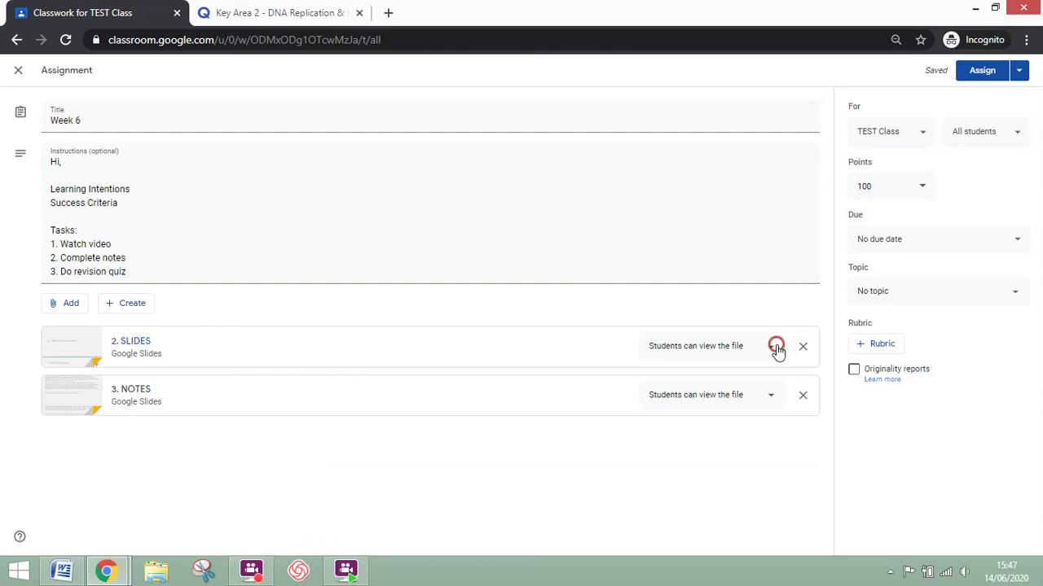
{"action": "left_click", "coordinate": [736, 346]}
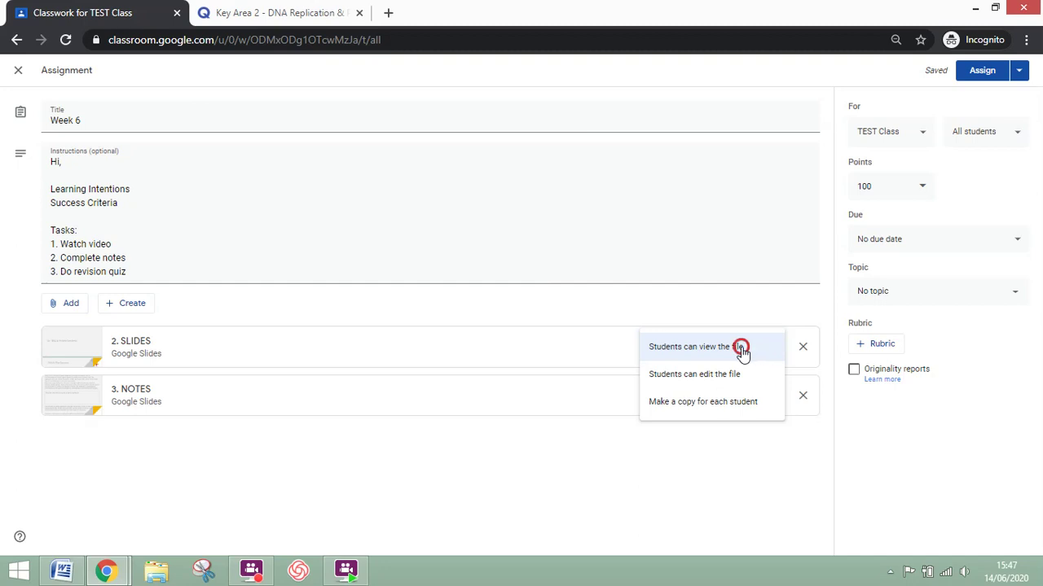
{"action": "left_click", "coordinate": [654, 447]}
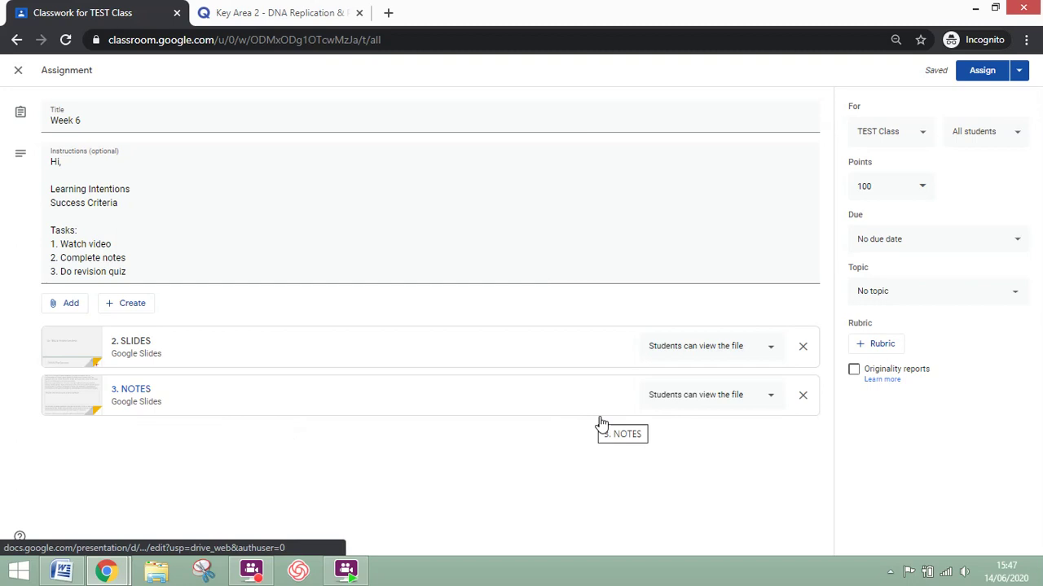
{"action": "left_click", "coordinate": [768, 398]}
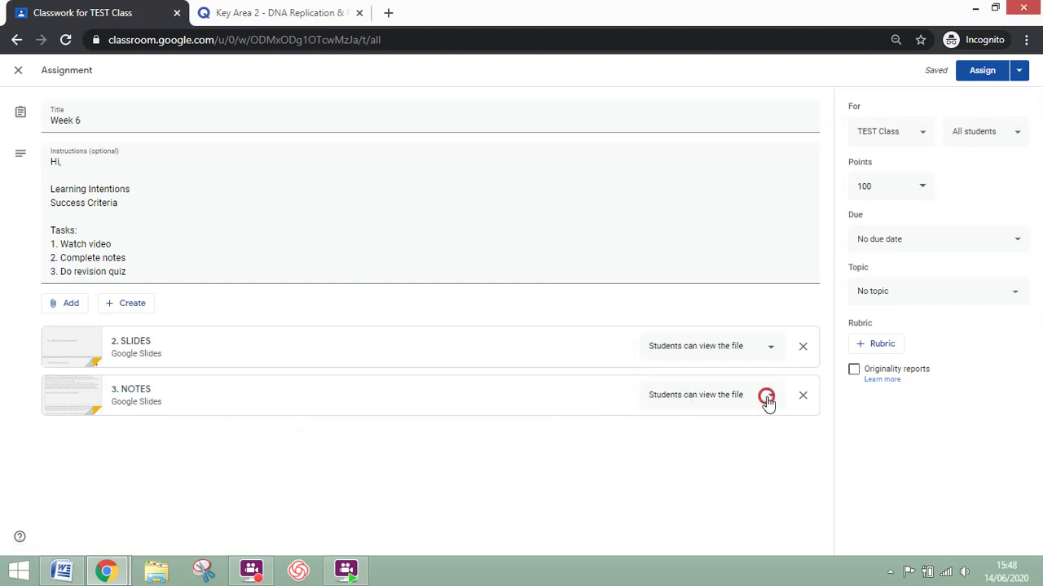
{"action": "left_click", "coordinate": [736, 452]}
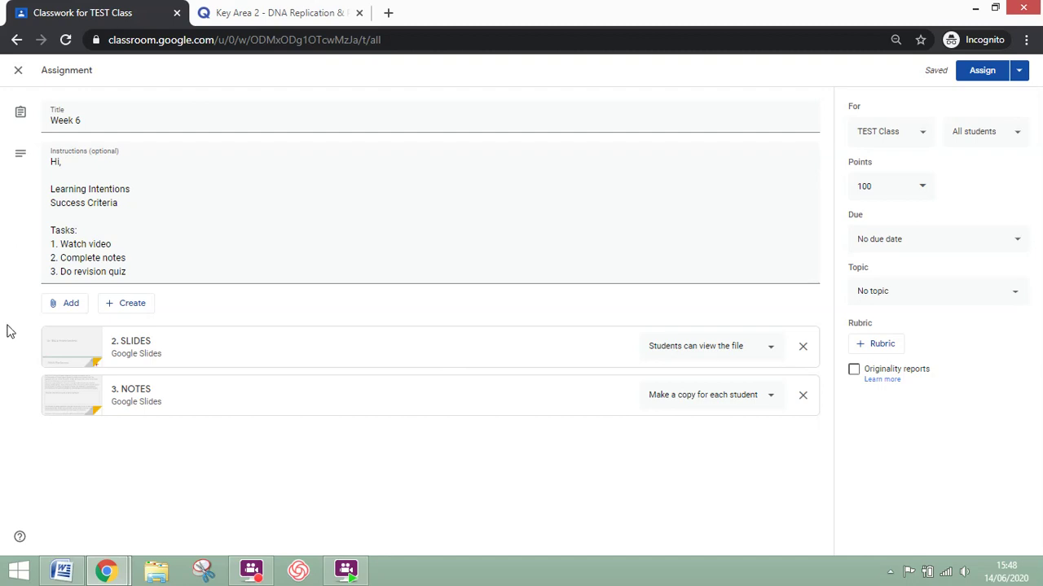
Step: Search YouTube for "3a. RNA & Protein Synthesis" and attach the video "3a RNA & Protein Synthesis" to the assignment
{"action": "left_click", "coordinate": [65, 303]}
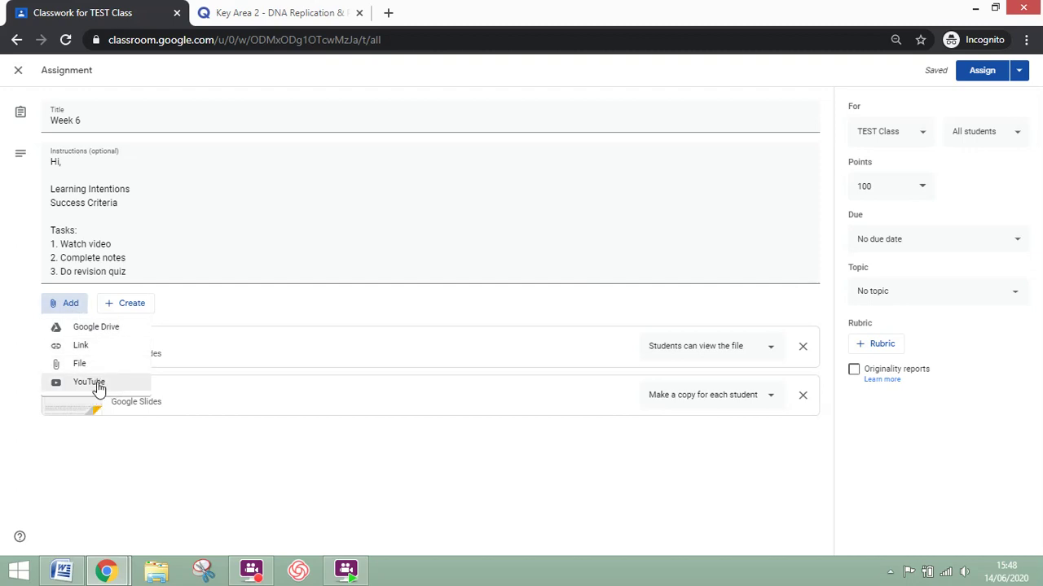
{"action": "left_click", "coordinate": [96, 383]}
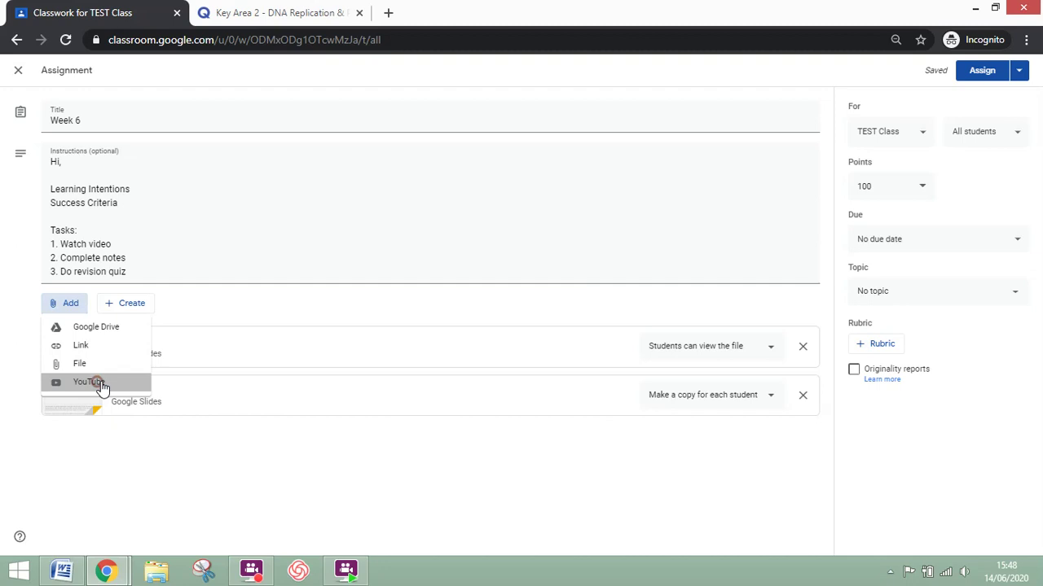
{"action": "type", "text": "3a."}
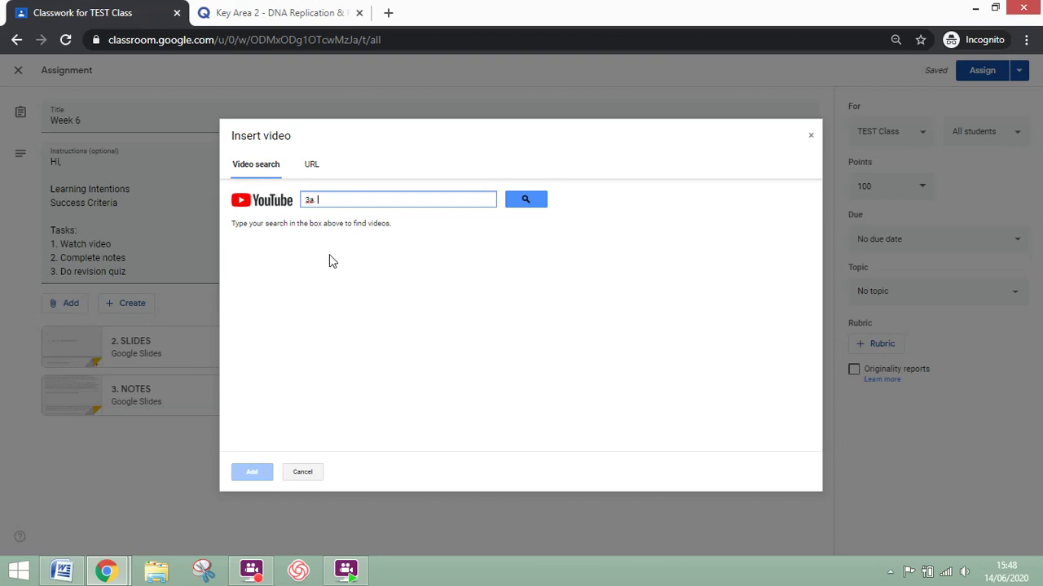
{"action": "type", "text": "RNA & Protein Synthesis"}
{"action": "key", "text": "Return"}
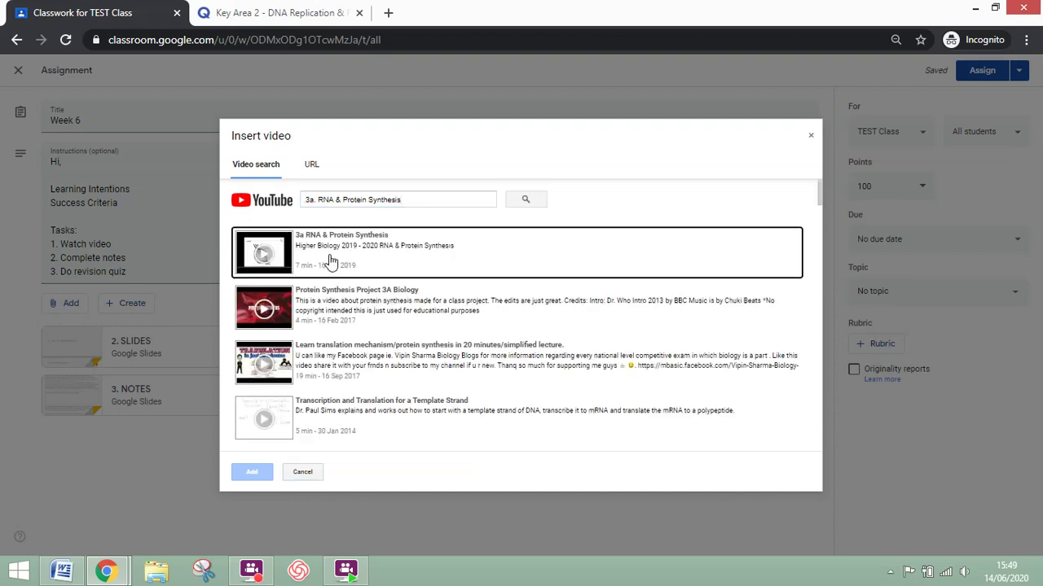
{"action": "left_click", "coordinate": [330, 261]}
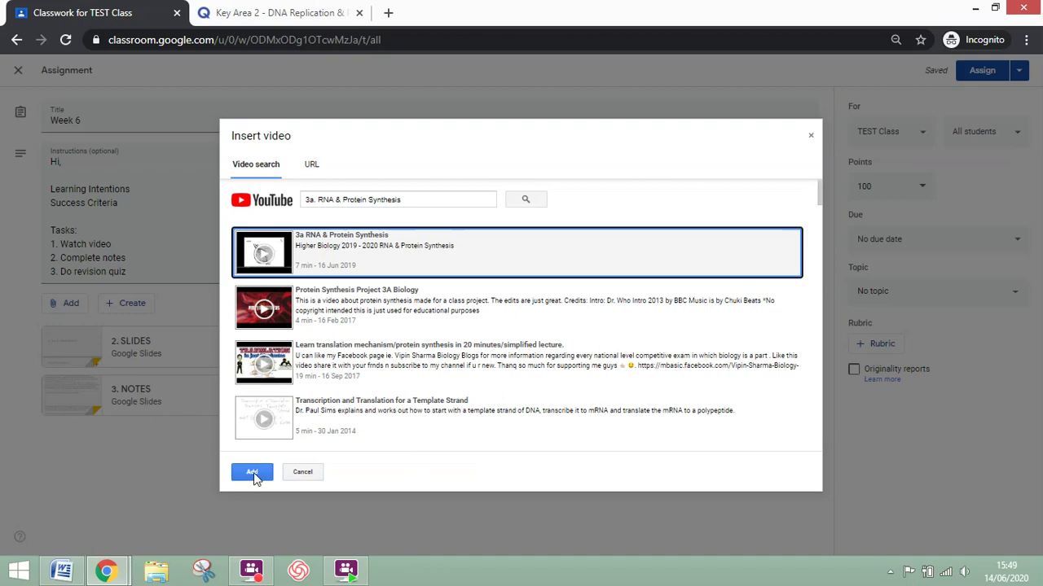
{"action": "left_click", "coordinate": [252, 474]}
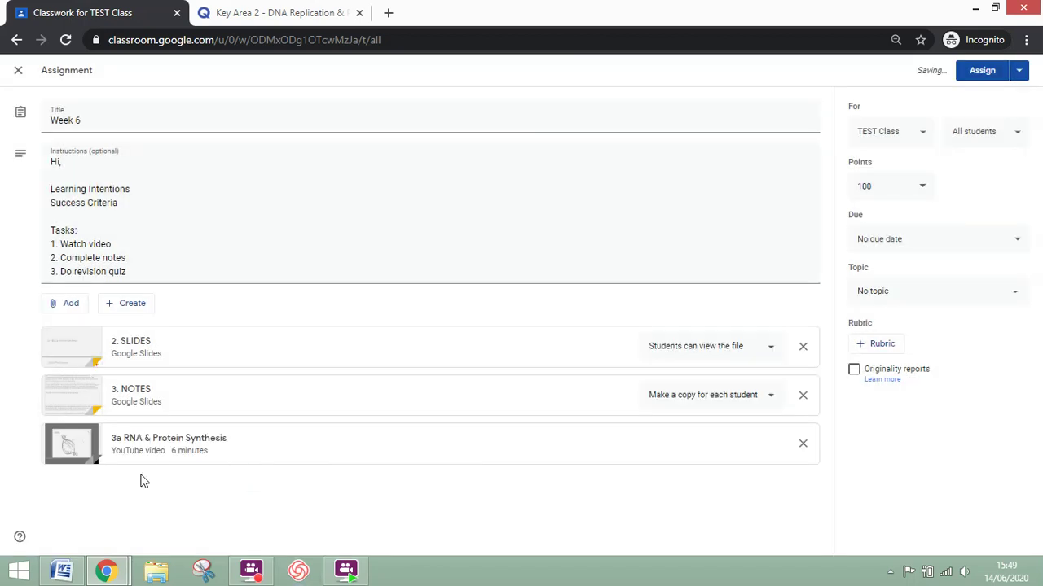
Step: Copy the address of the open Quizlet set "Key Area 2 - DNA Replication & PCR" and attach it to the assignment as a link
{"action": "left_click", "coordinate": [68, 307]}
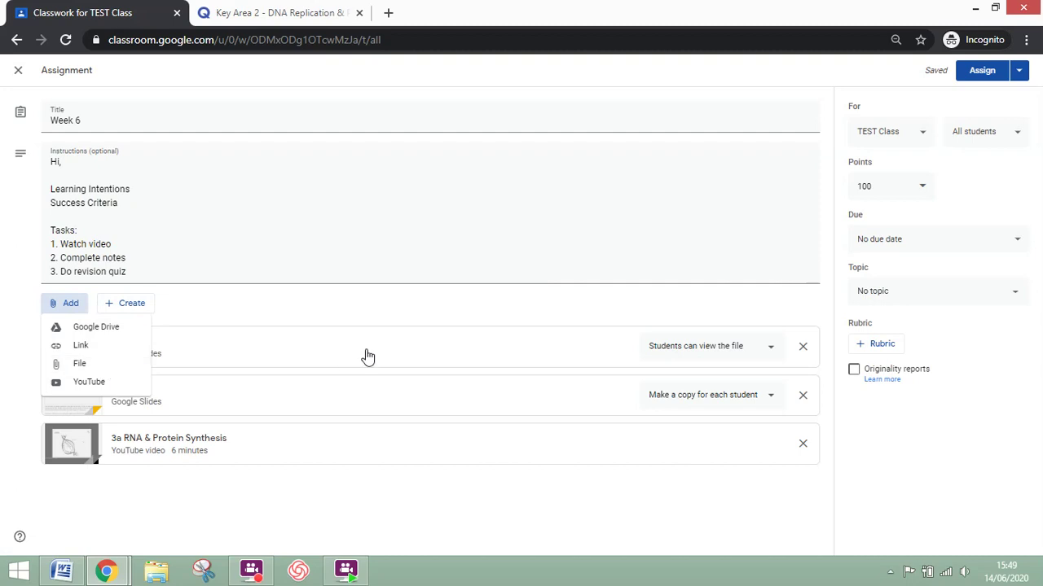
{"action": "left_click", "coordinate": [351, 306]}
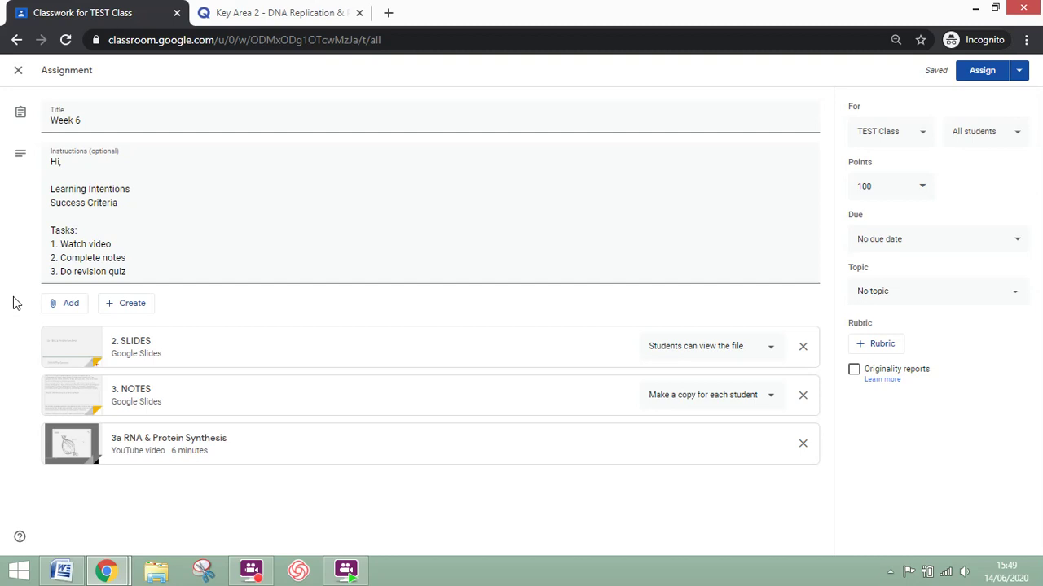
{"action": "left_click", "coordinate": [227, 9]}
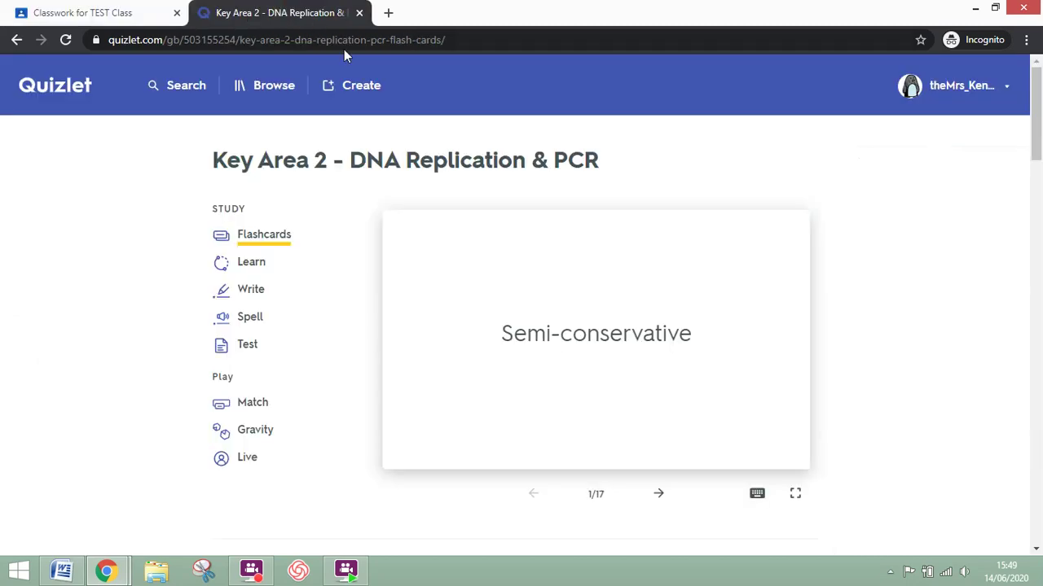
{"action": "left_click", "coordinate": [380, 42]}
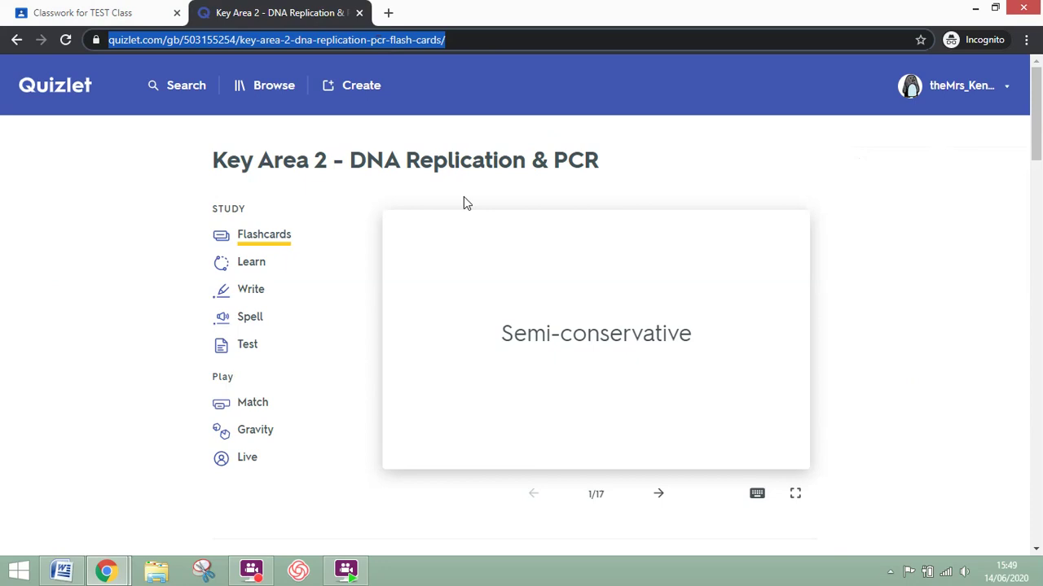
{"action": "left_click", "coordinate": [140, 6]}
{"action": "left_click", "coordinate": [59, 304]}
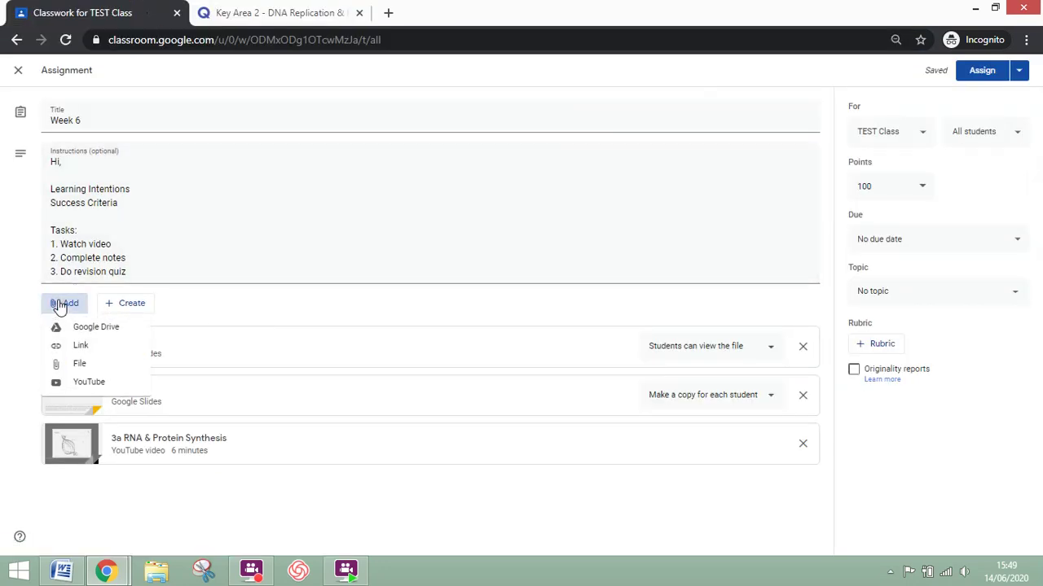
{"action": "left_click", "coordinate": [123, 349]}
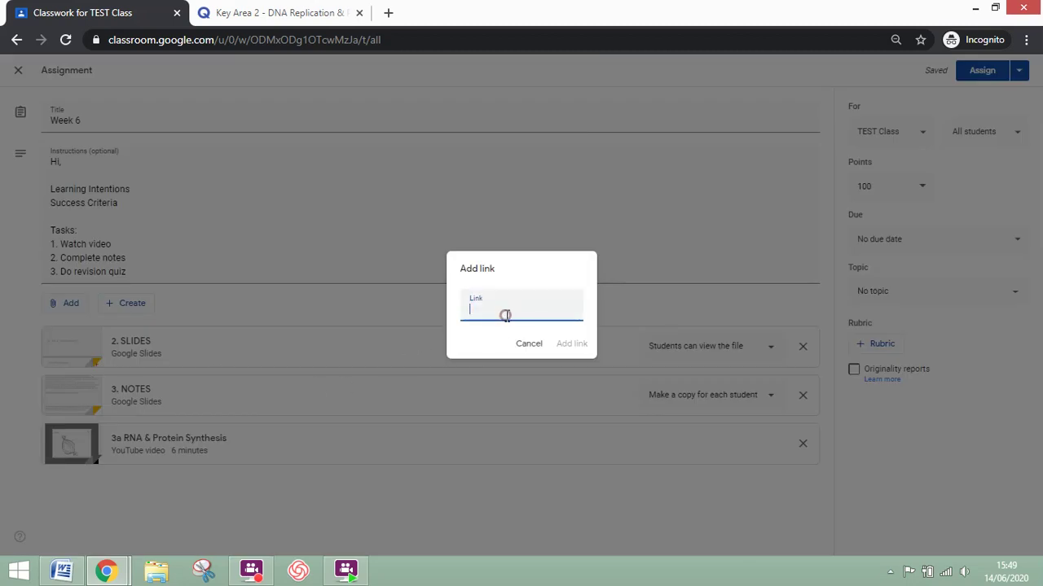
{"action": "key", "text": "ctrl+v"}
{"action": "left_click", "coordinate": [572, 343]}
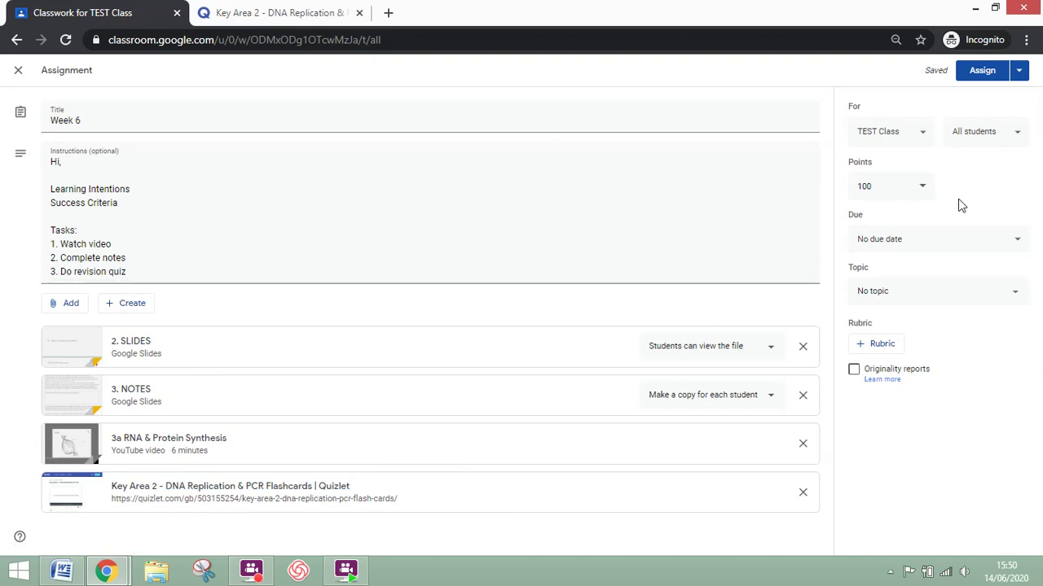
Step: Set the assignment's points to Unmarked and its due date to 17 Jun 2020
{"action": "left_click", "coordinate": [922, 193]}
{"action": "left_click", "coordinate": [877, 215]}
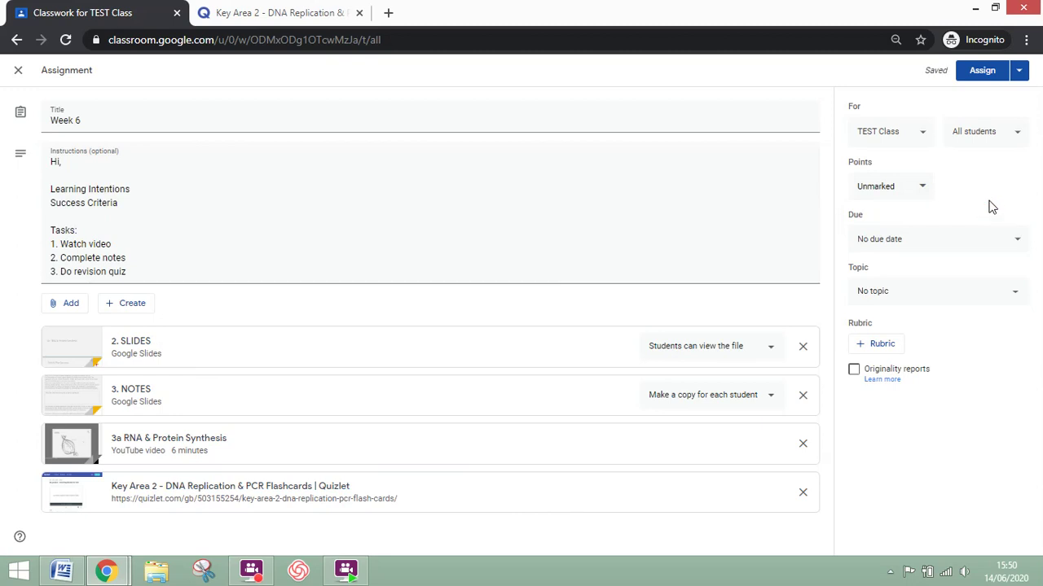
{"action": "left_click", "coordinate": [953, 241]}
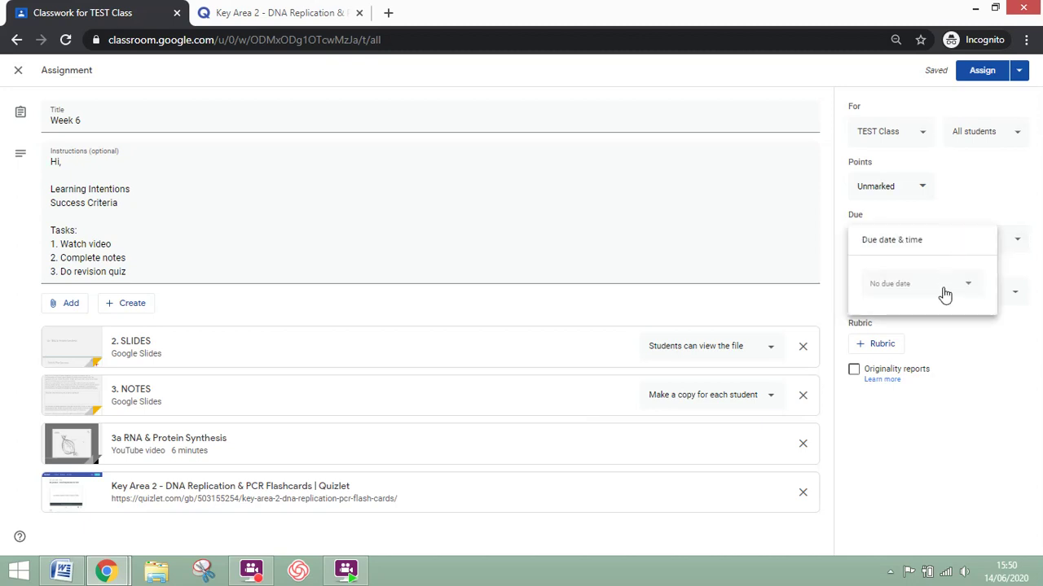
{"action": "left_click", "coordinate": [941, 293]}
{"action": "left_click", "coordinate": [915, 374]}
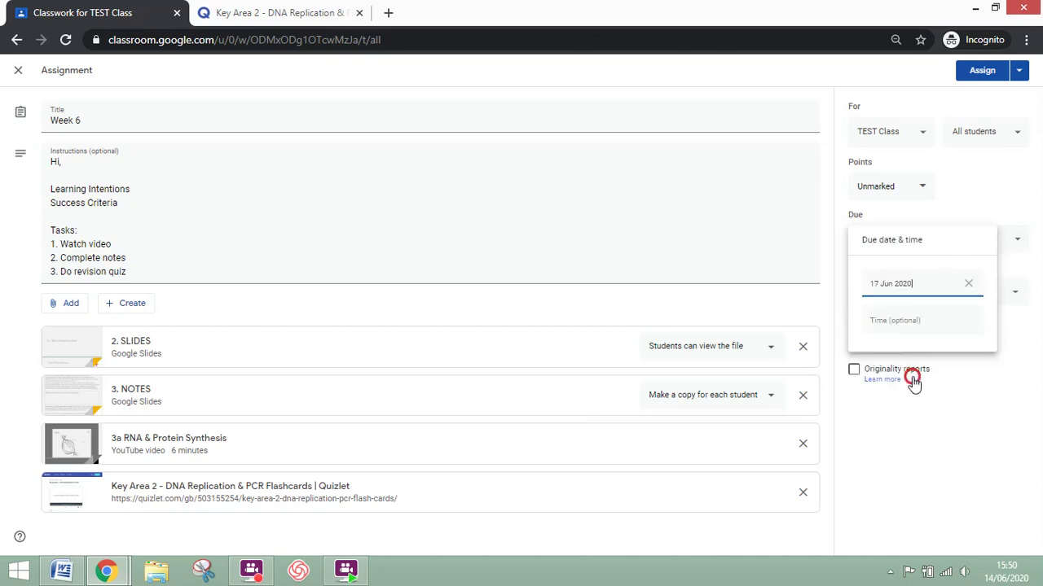
{"action": "left_click", "coordinate": [957, 438]}
Step: Place the assignment under the topic "Unit 1 - KA3: Gene Expression"
{"action": "left_click", "coordinate": [902, 297]}
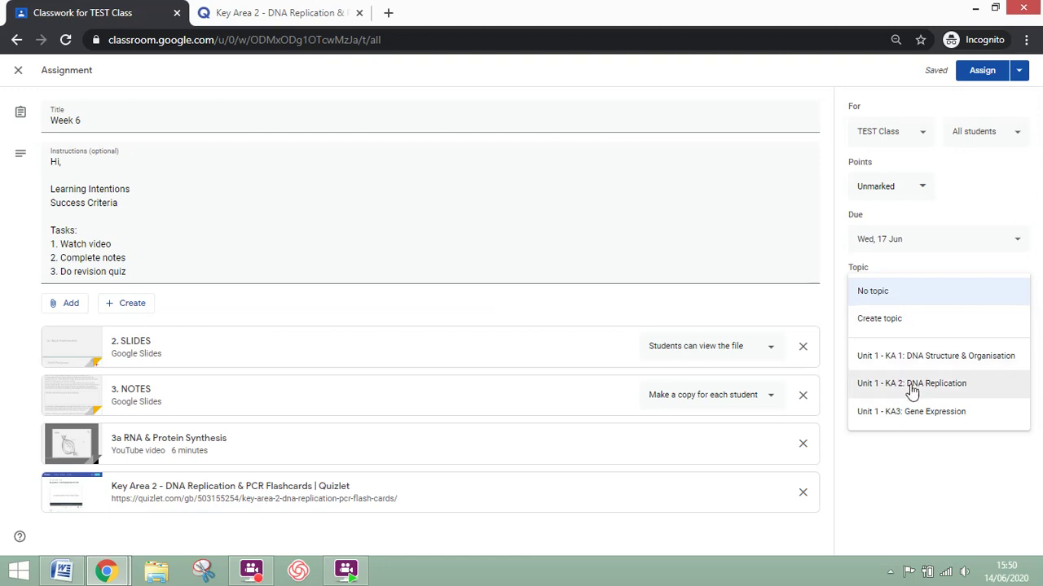
{"action": "left_click", "coordinate": [914, 412]}
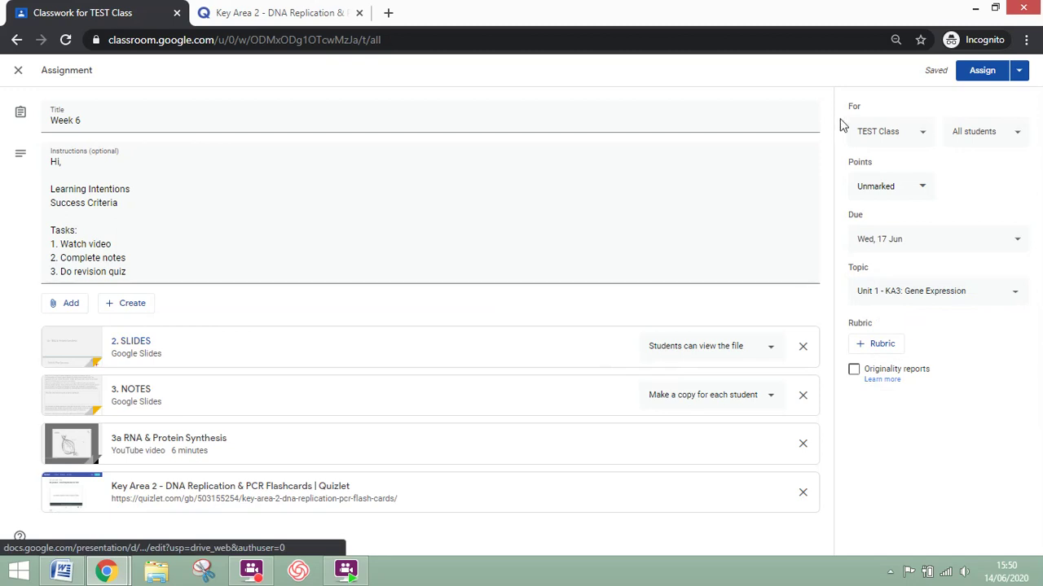
Step: Add the AHBIO, HBIOA and HBIO classes to the assignment's recipients alongside TEST Class
{"action": "left_click", "coordinate": [891, 132]}
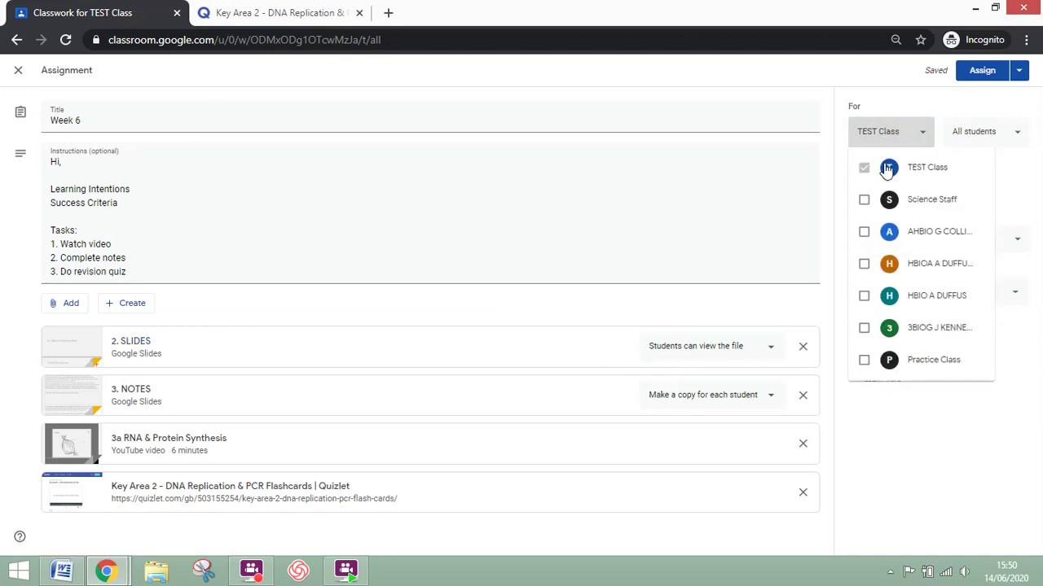
{"action": "left_click", "coordinate": [864, 231]}
{"action": "left_click", "coordinate": [864, 269]}
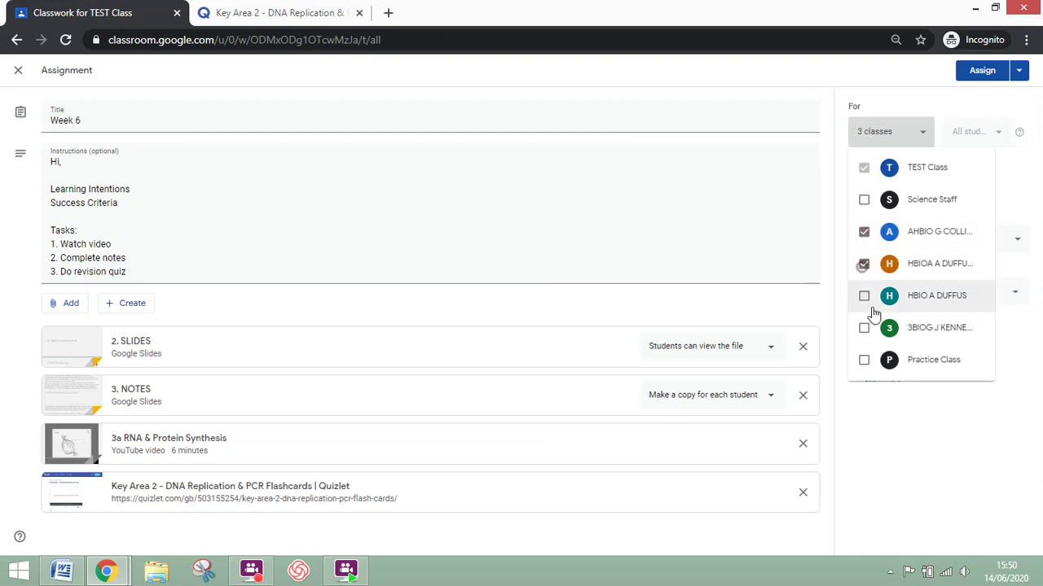
{"action": "left_click", "coordinate": [864, 298]}
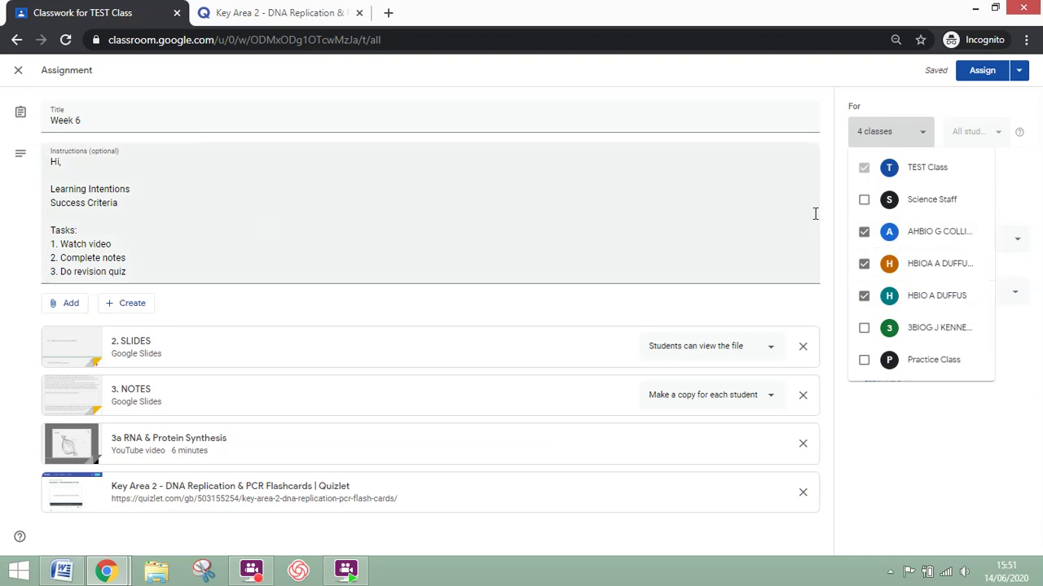
Step: Remove the AHBIO, HBIOA and HBIO classes from the recipients, leaving only TEST Class selected
{"action": "left_click", "coordinate": [864, 232]}
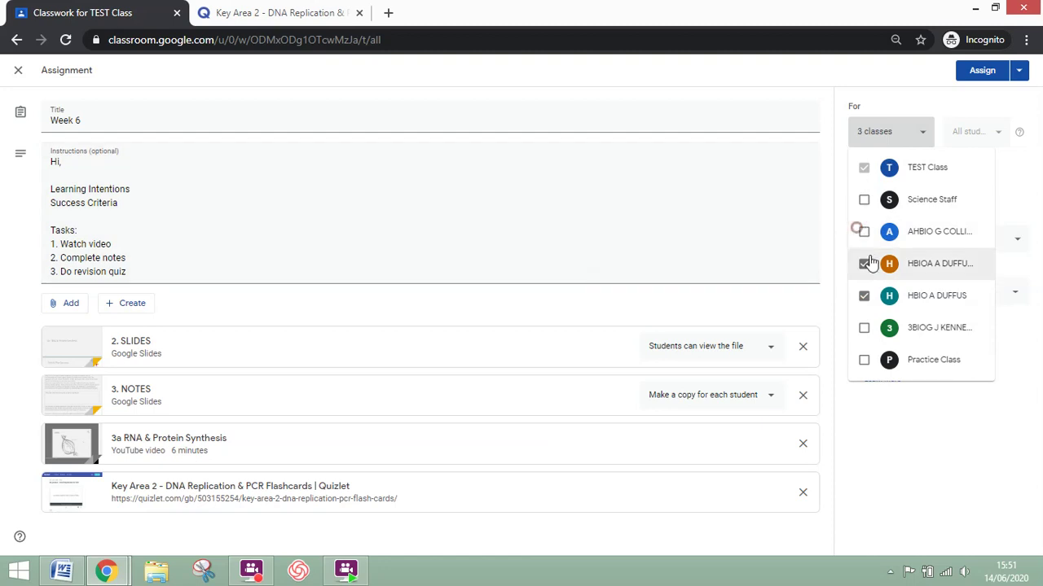
{"action": "left_click", "coordinate": [867, 265]}
{"action": "left_click", "coordinate": [863, 296]}
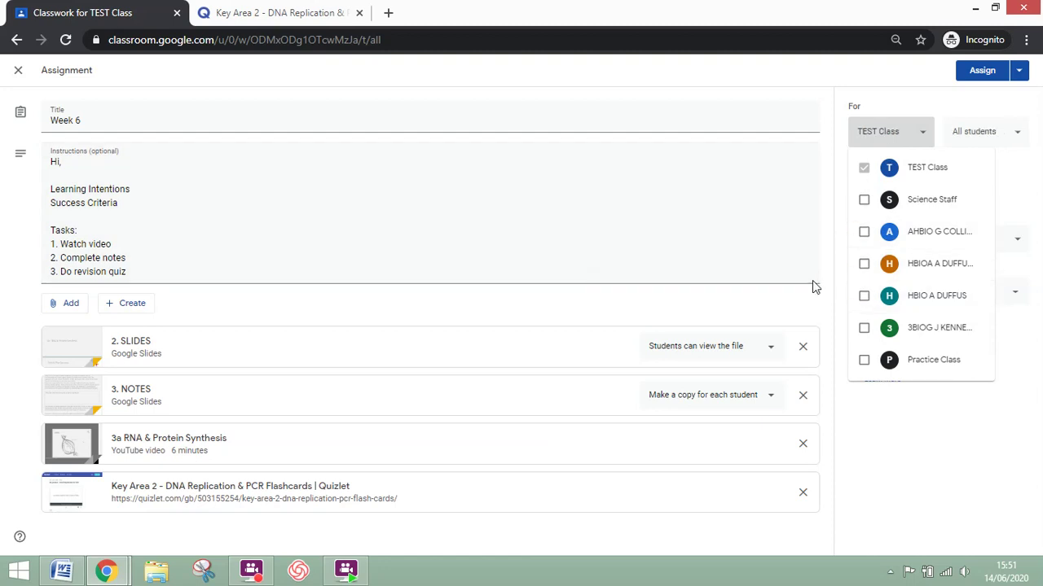
{"action": "left_click", "coordinate": [890, 433]}
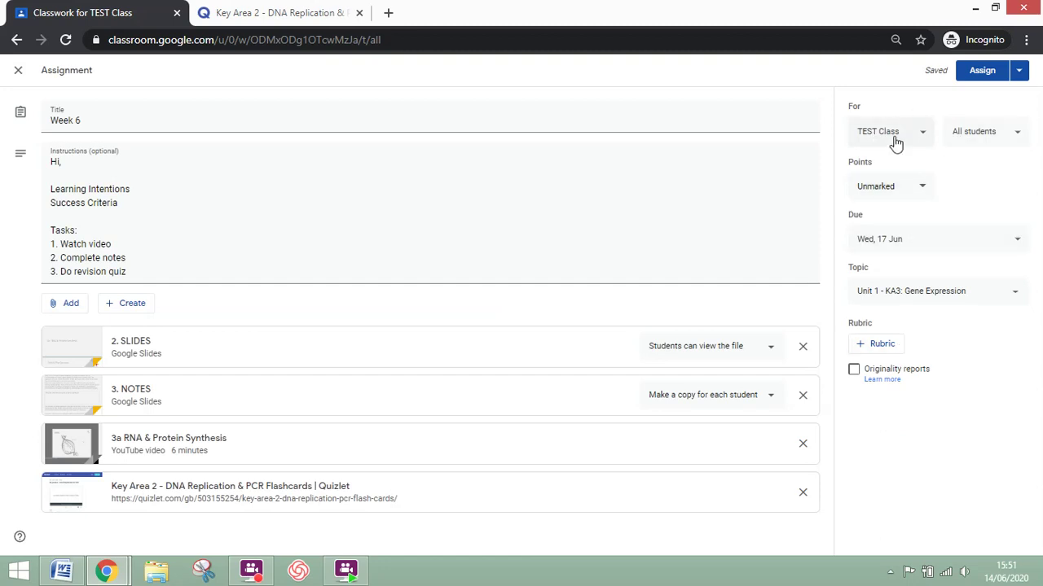
Step: Try the individual student selection for TEST Class and deselect all students
{"action": "left_click", "coordinate": [977, 137]}
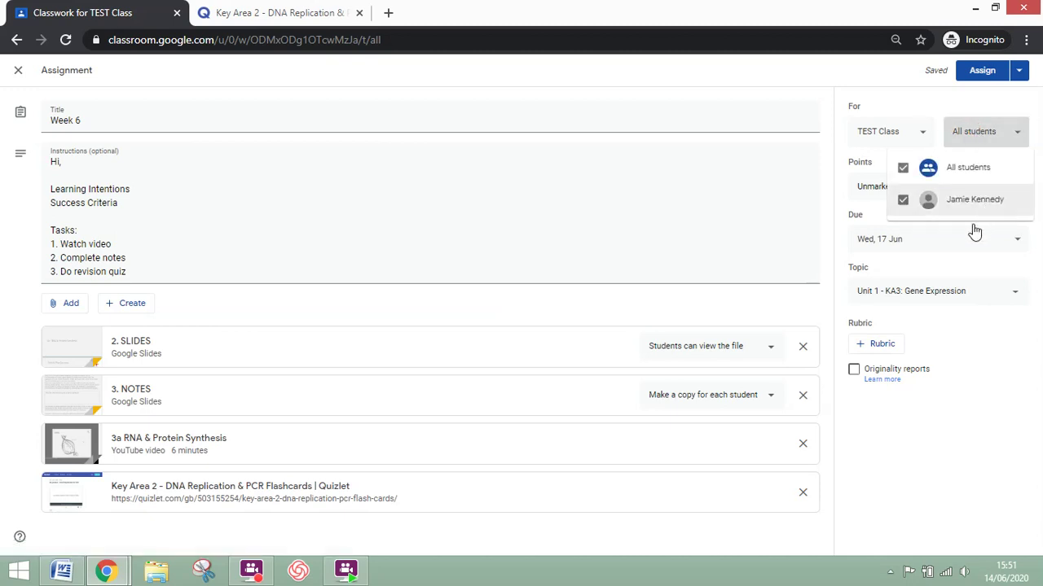
{"action": "left_click", "coordinate": [902, 200]}
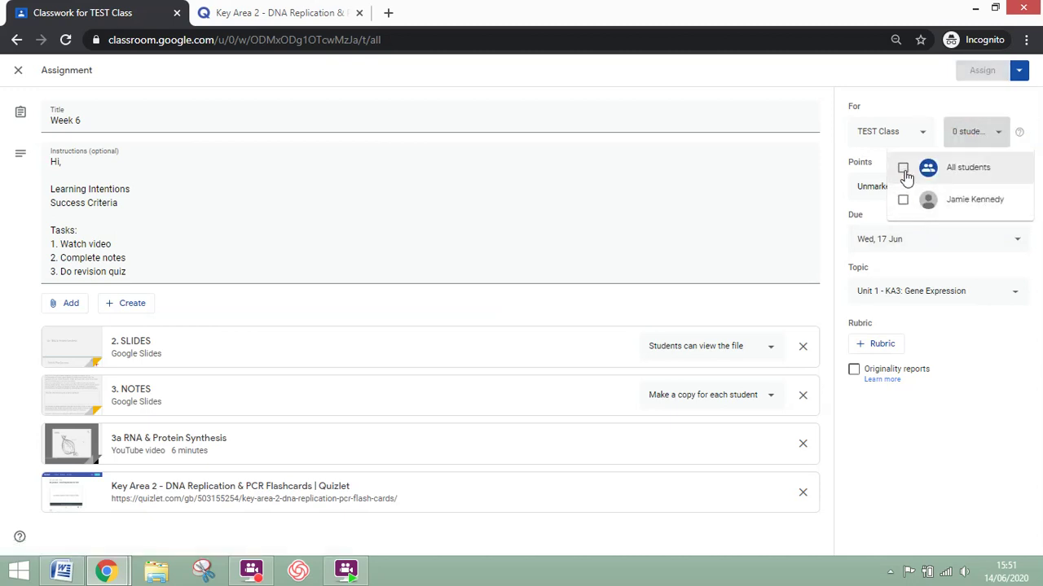
{"action": "left_click", "coordinate": [905, 202]}
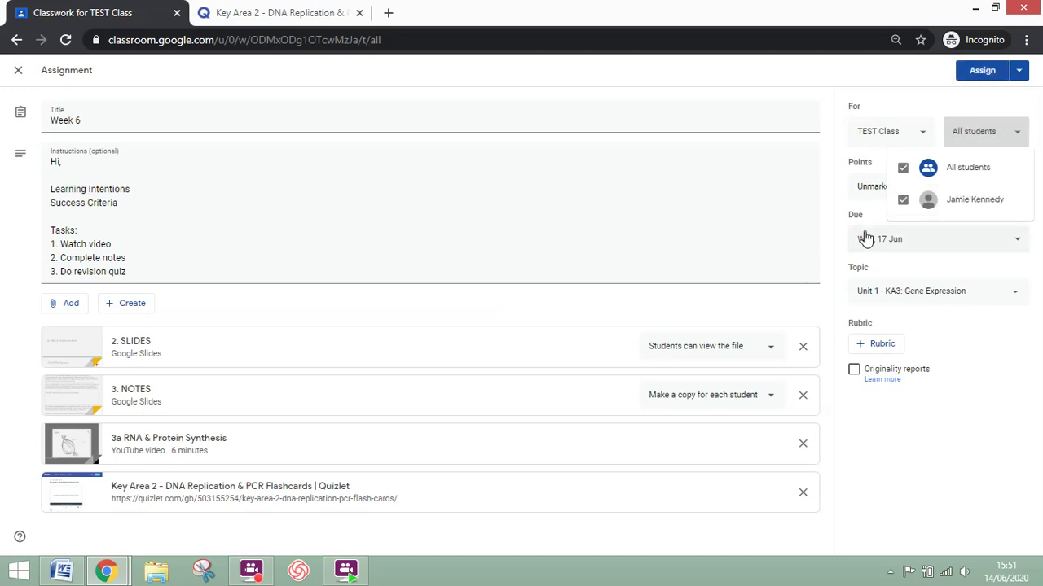
{"action": "left_click", "coordinate": [904, 171]}
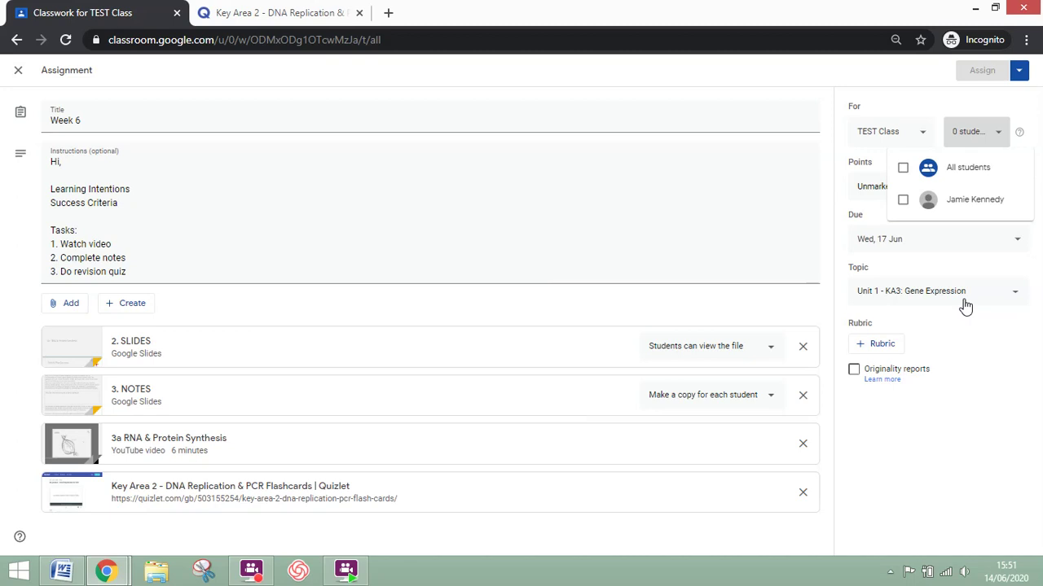
{"action": "left_click", "coordinate": [908, 440]}
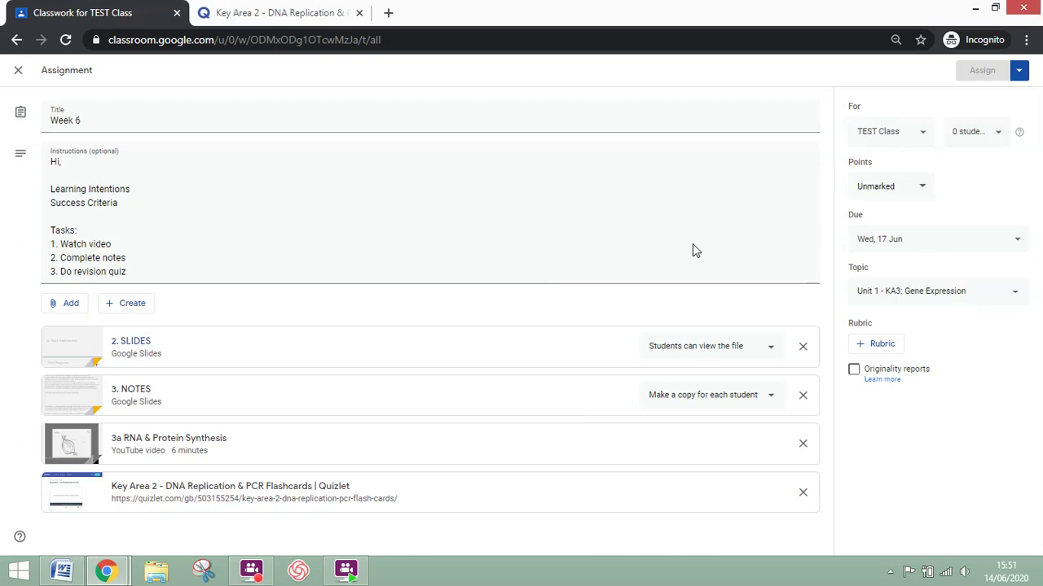
Step: Keep "3. NOTES" set to make a copy for each student and select all students in TEST Class again
{"action": "left_click", "coordinate": [735, 398]}
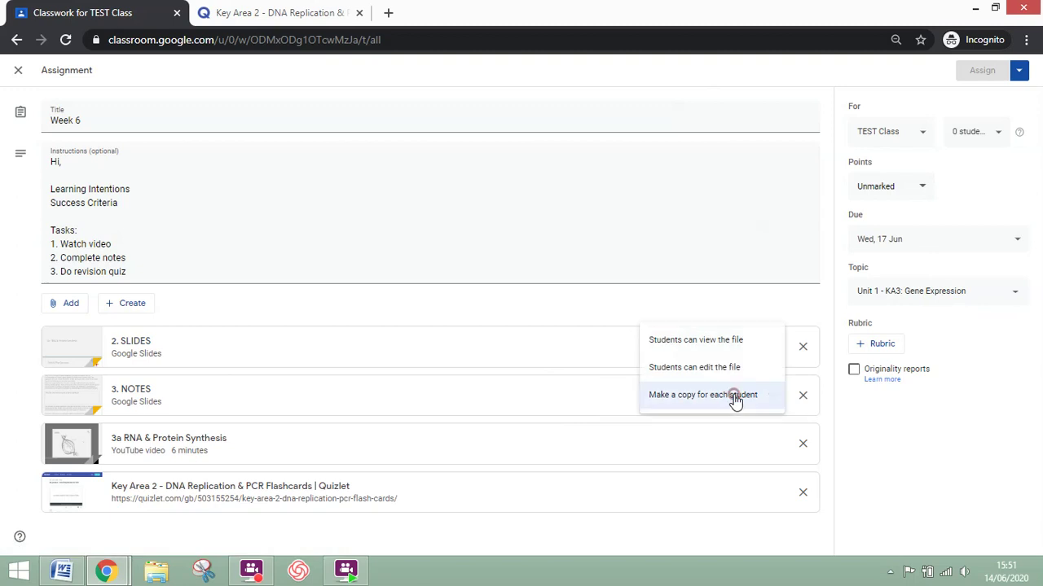
{"action": "left_click", "coordinate": [681, 398]}
{"action": "left_click", "coordinate": [979, 137]}
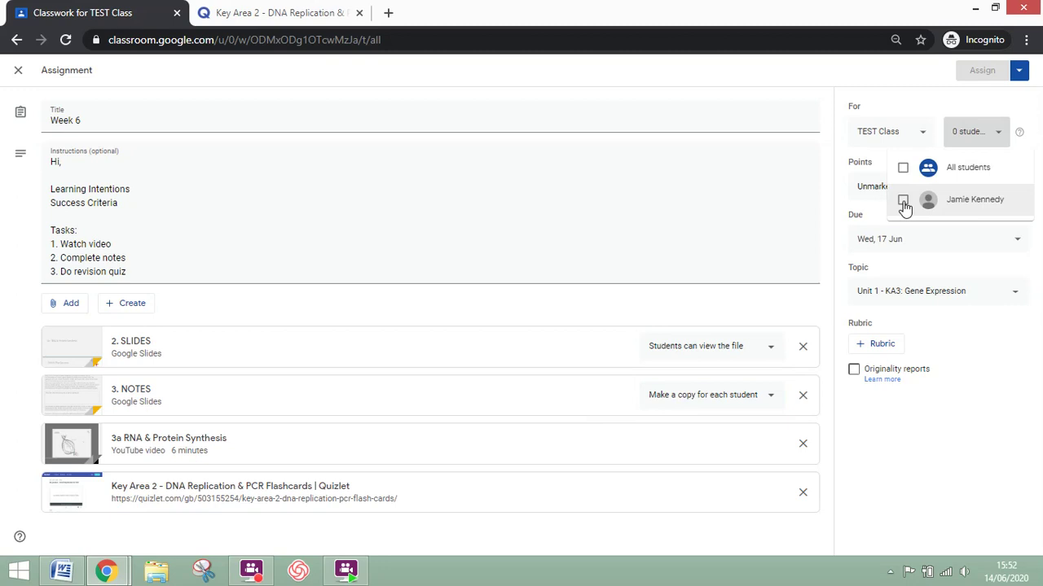
{"action": "left_click", "coordinate": [900, 168]}
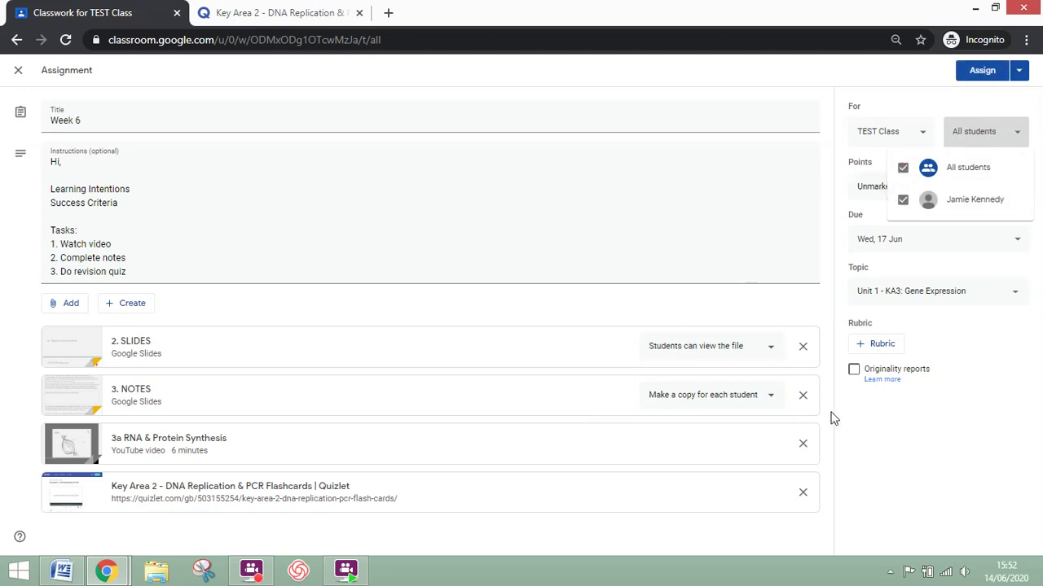
{"action": "left_click", "coordinate": [921, 448]}
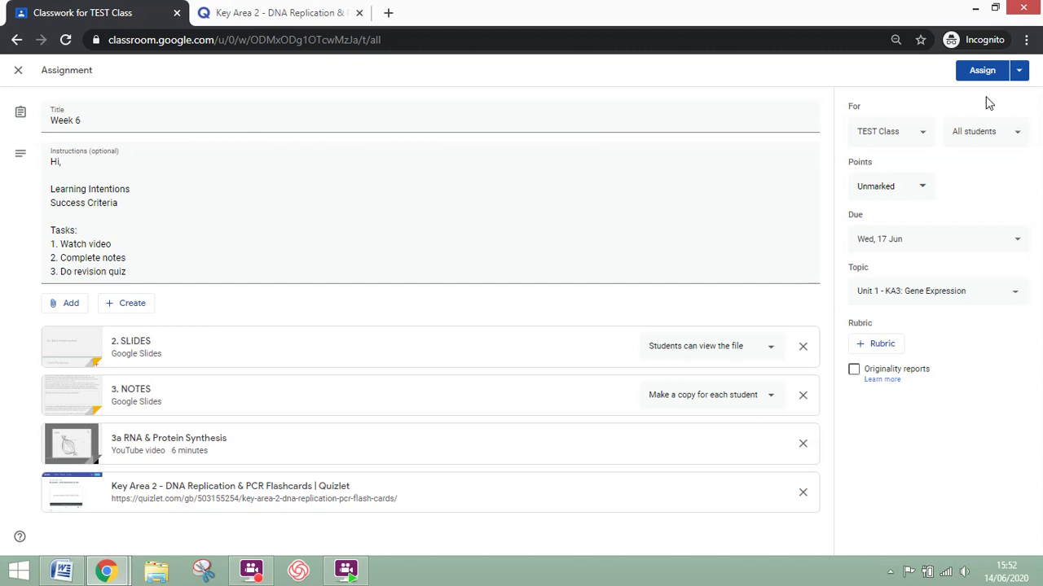
Step: Schedule the assignment for 15 Jun 2020 at 08:00
{"action": "left_click", "coordinate": [1018, 70]}
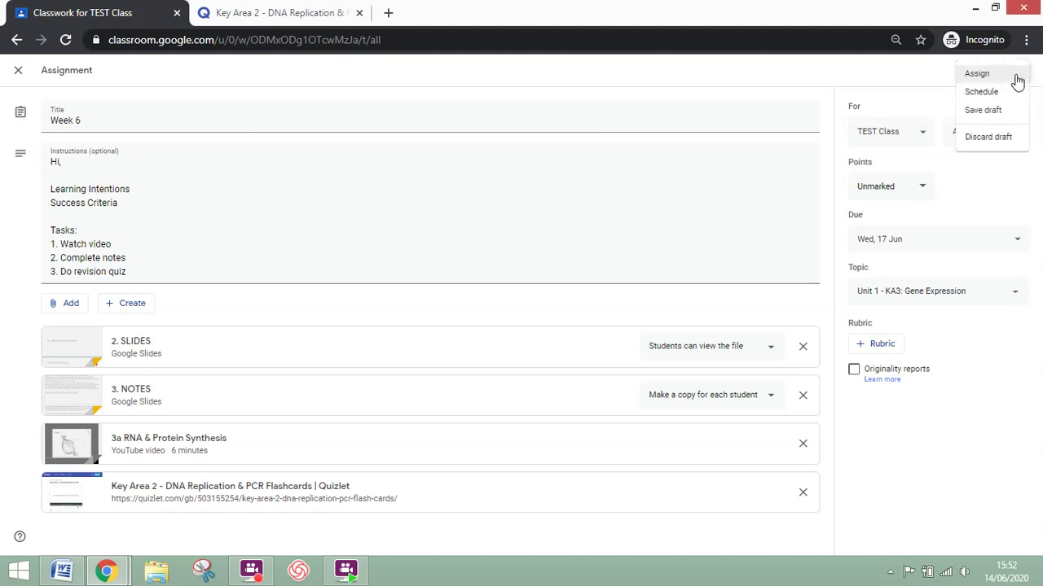
{"action": "left_click", "coordinate": [887, 78]}
{"action": "left_click", "coordinate": [1018, 72]}
{"action": "left_click", "coordinate": [1009, 90]}
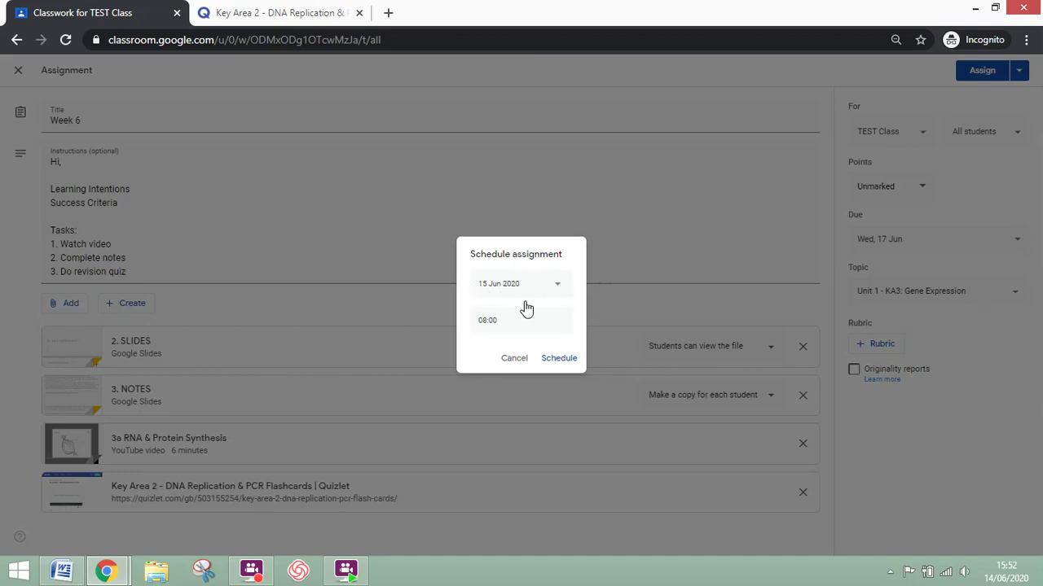
{"action": "left_click", "coordinate": [551, 364]}
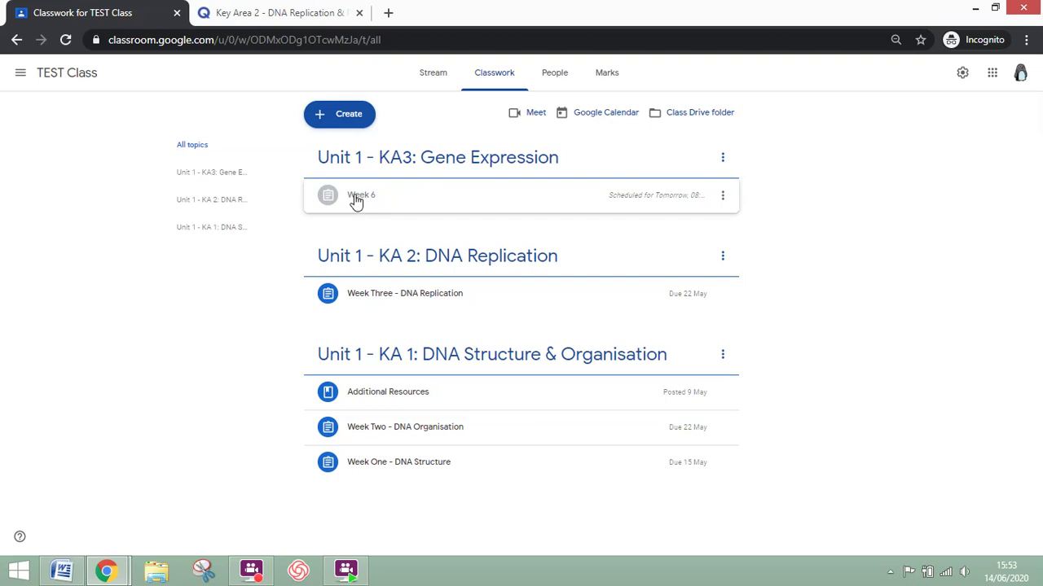
Step: Expand the scheduled Week 6 assignment on the classwork page to review its instructions and attachments
{"action": "left_click", "coordinate": [348, 195]}
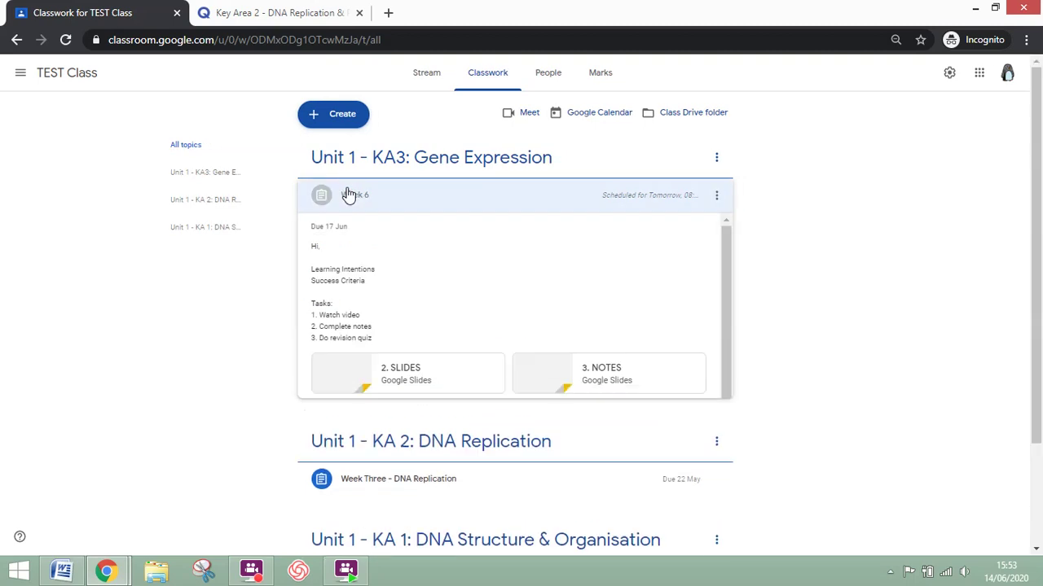
{"action": "scroll", "coordinate": [449, 251], "scroll_direction": "down", "scroll_amount": 1}
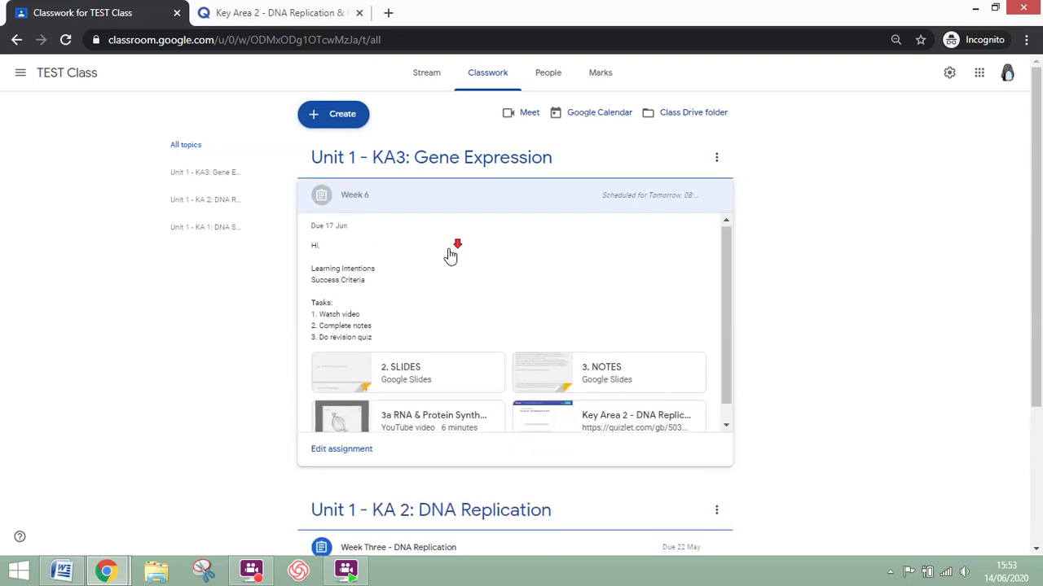
{"action": "left_click", "coordinate": [386, 196]}
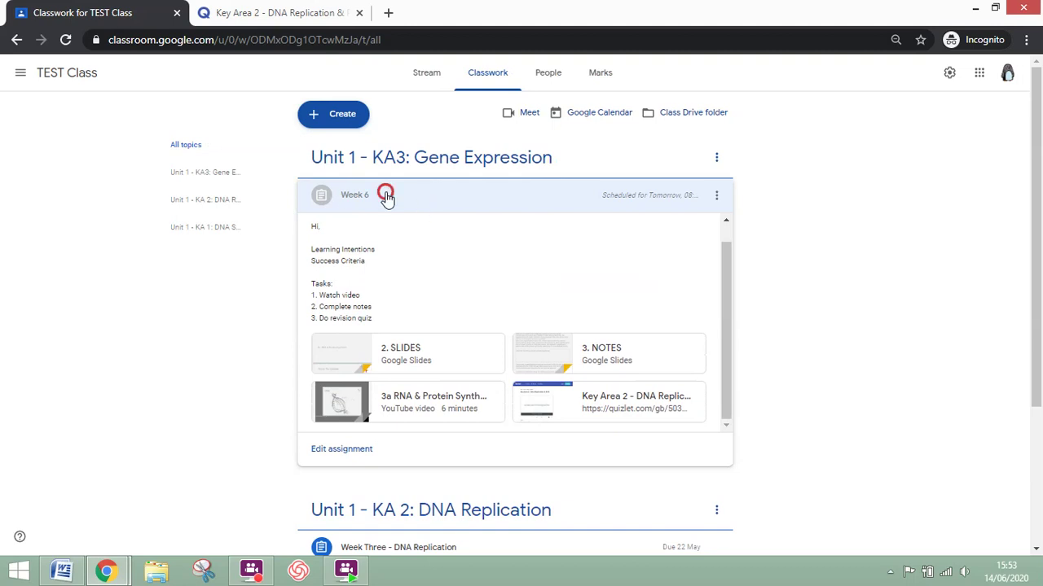